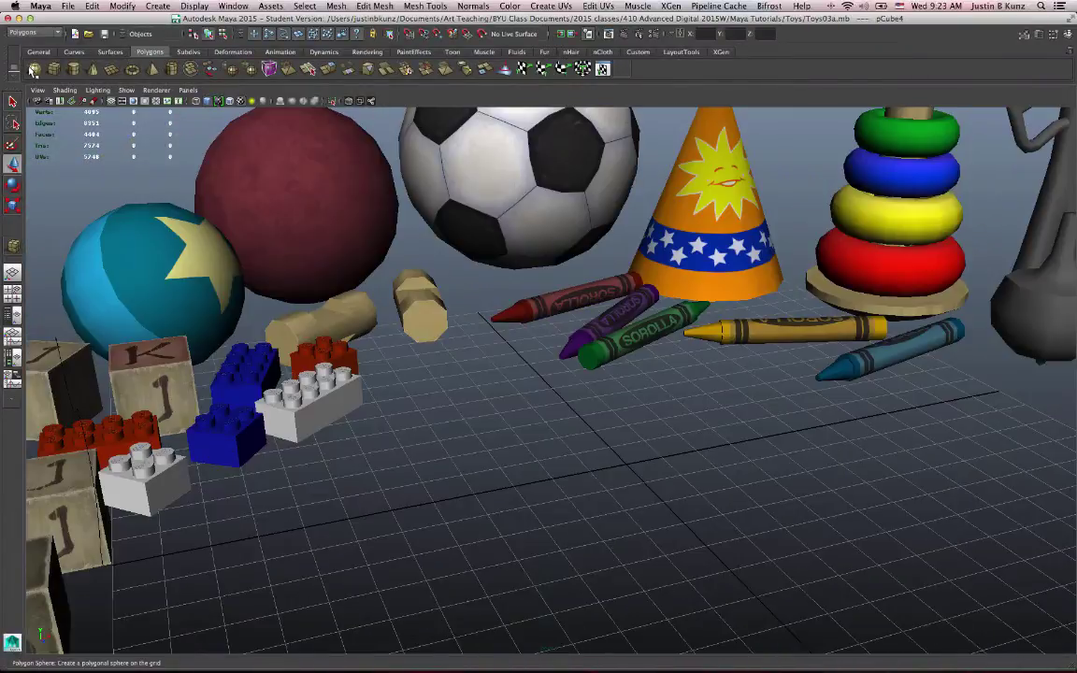
Drag out a new polygon sphere on the grid among the toys
left_click(34, 71)
middle_click_drag(731, 584, 580, 561, "alt")
left_click_drag(395, 463, 790, 412)
Rename polySphere1 to NEW_BALL and set radius 4.205 with 16 height subdivisions
left_click(1039, 35)
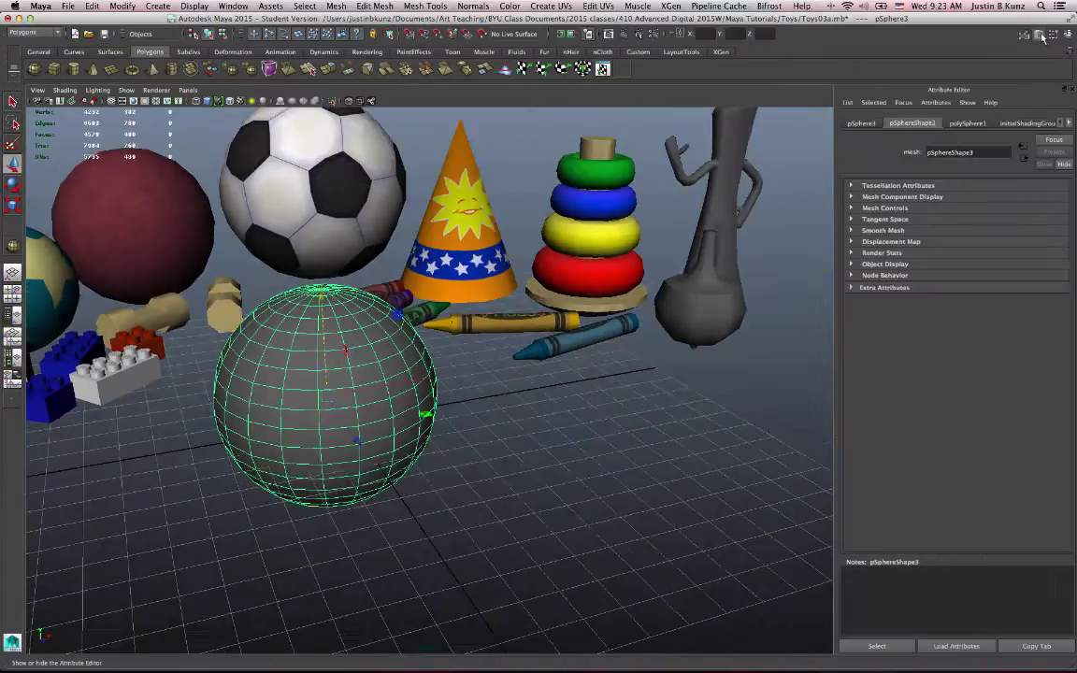
left_click(968, 123)
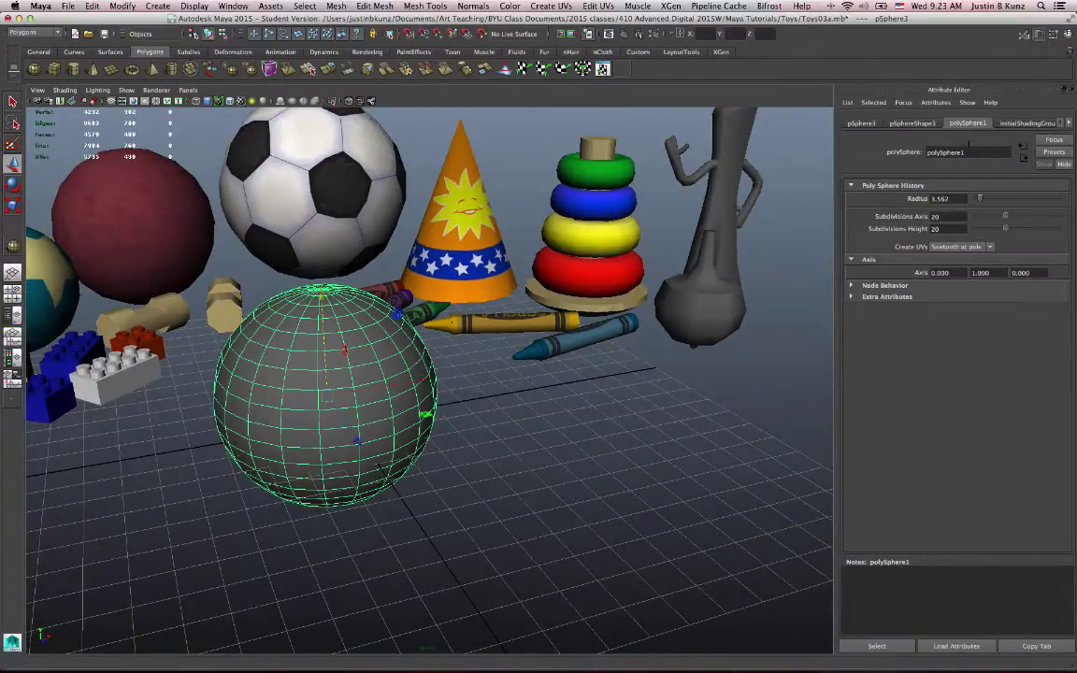
double_click(968, 150)
type("NEW_BALL")
key("Return")
left_click_drag(888, 182, 998, 229, "ctrl")
right_click_drag(561, 257, 589, 259, "alt")
Hide the Attribute Editor and orbit the view around the new sphere
left_click_drag(589, 259, 965, 103, "alt")
left_click(1063, 89)
left_click_drag(489, 411, 328, 228, "alt")
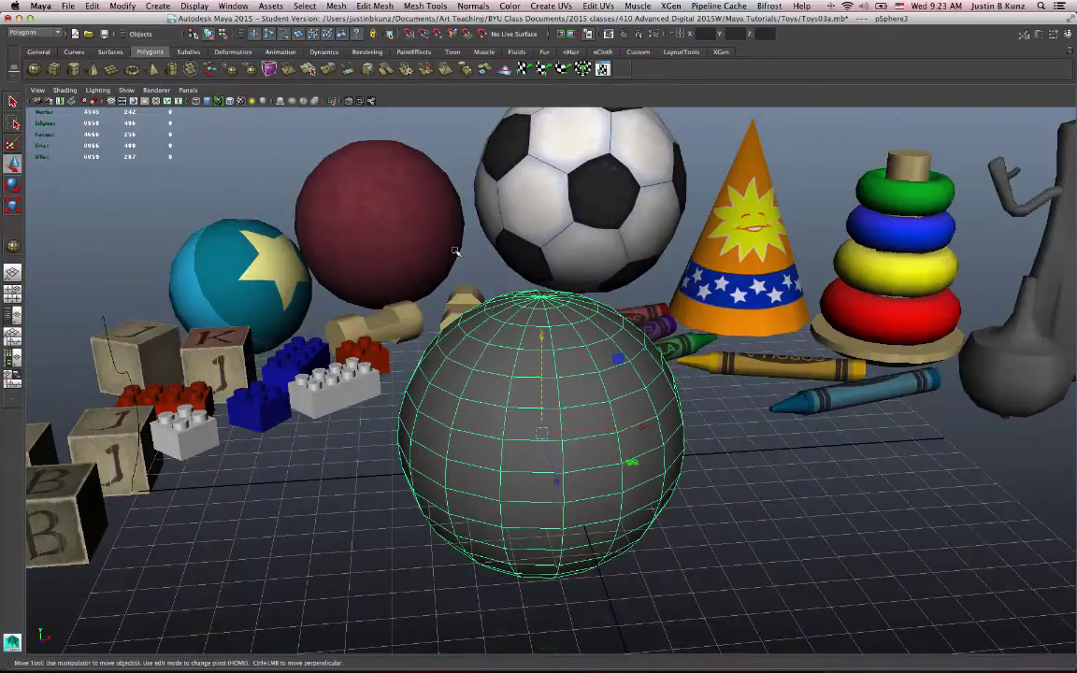
left_click_drag(458, 268, 437, 357, "alt")
Assign the sphere a new Lambert material with a File texture on its colour
right_click(484, 398)
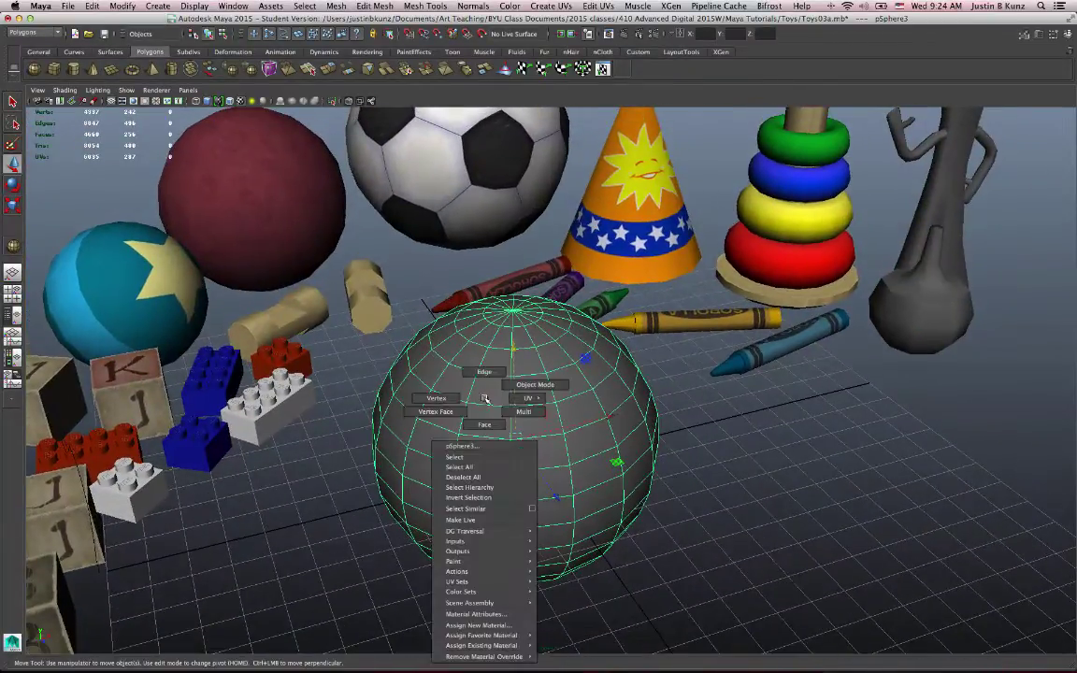
left_click(498, 625)
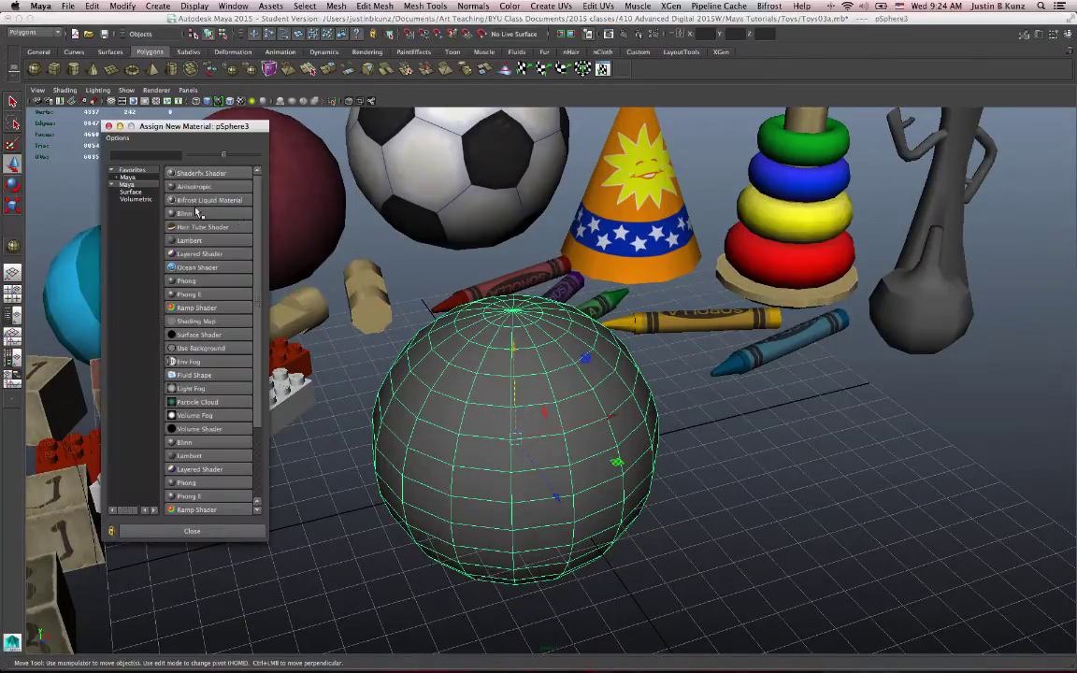
left_click(196, 242)
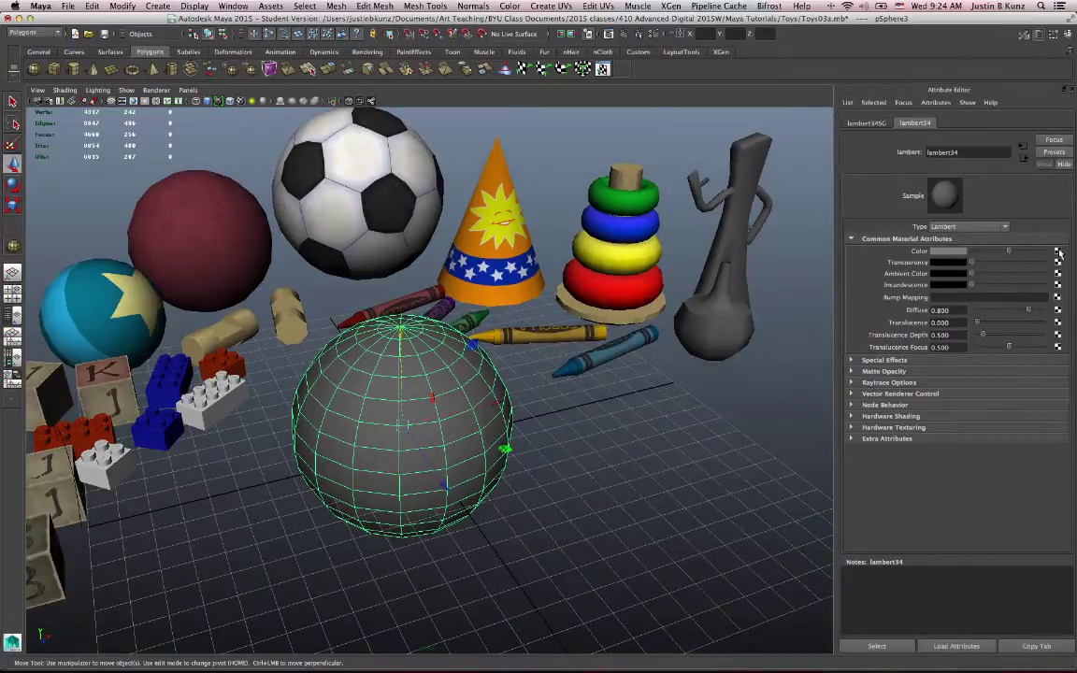
left_click(1059, 254)
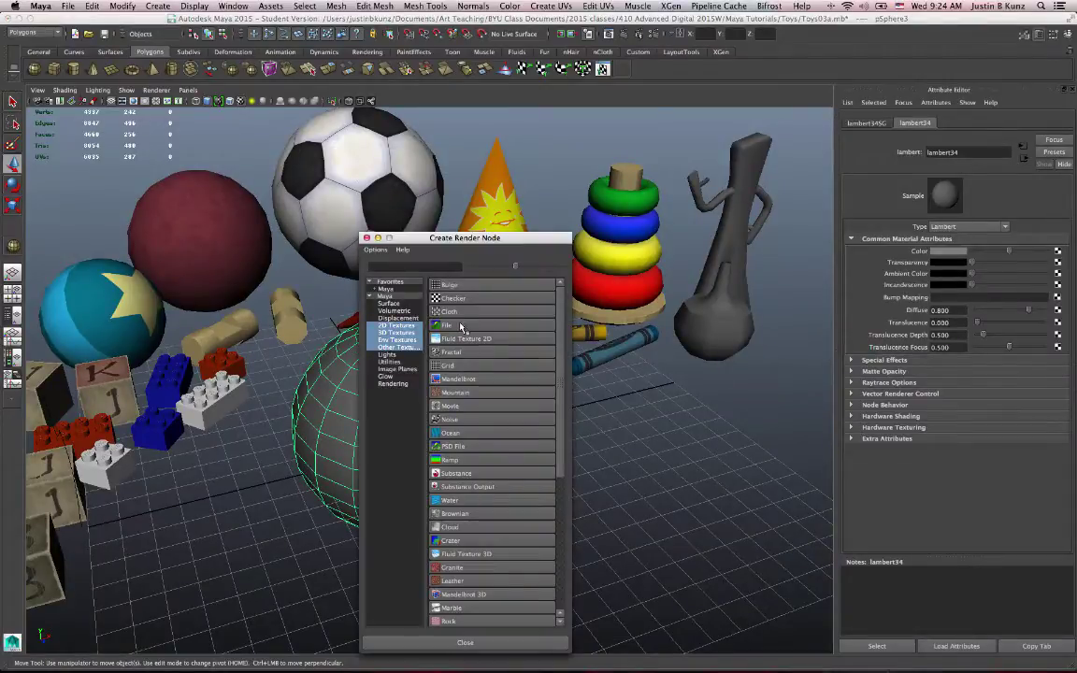
left_click(469, 359)
left_click_drag(468, 323, 432, 380, "alt")
right_click_drag(432, 381, 811, 366, "alt")
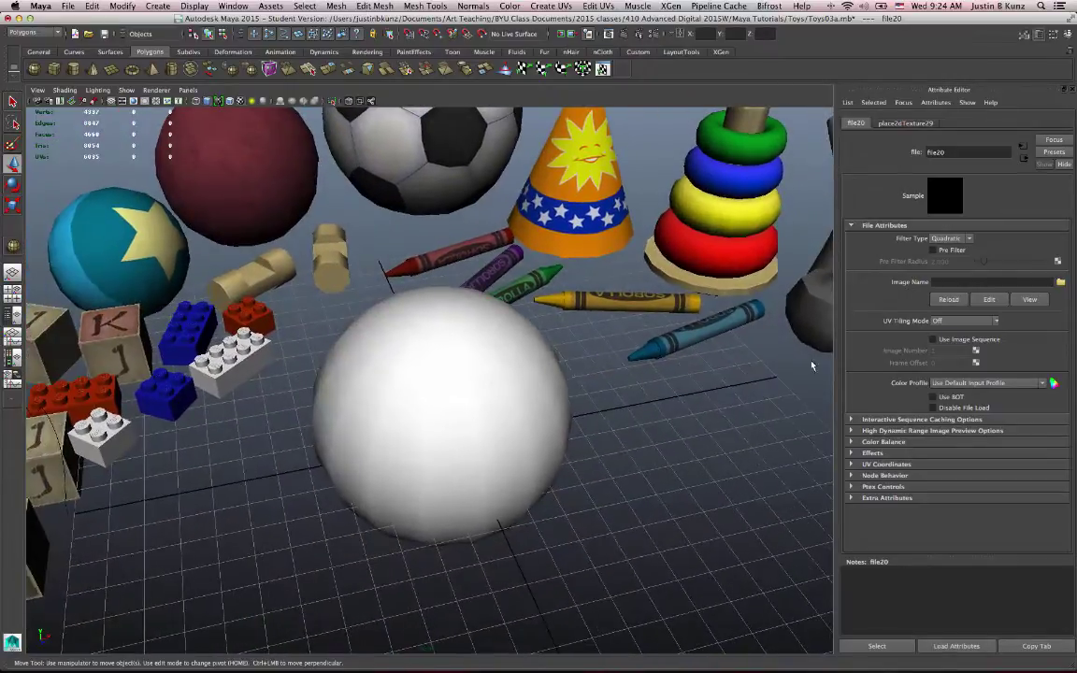
Load BouncyBall01.TGA as the colour texture, turning the sphere red
left_click(1060, 281)
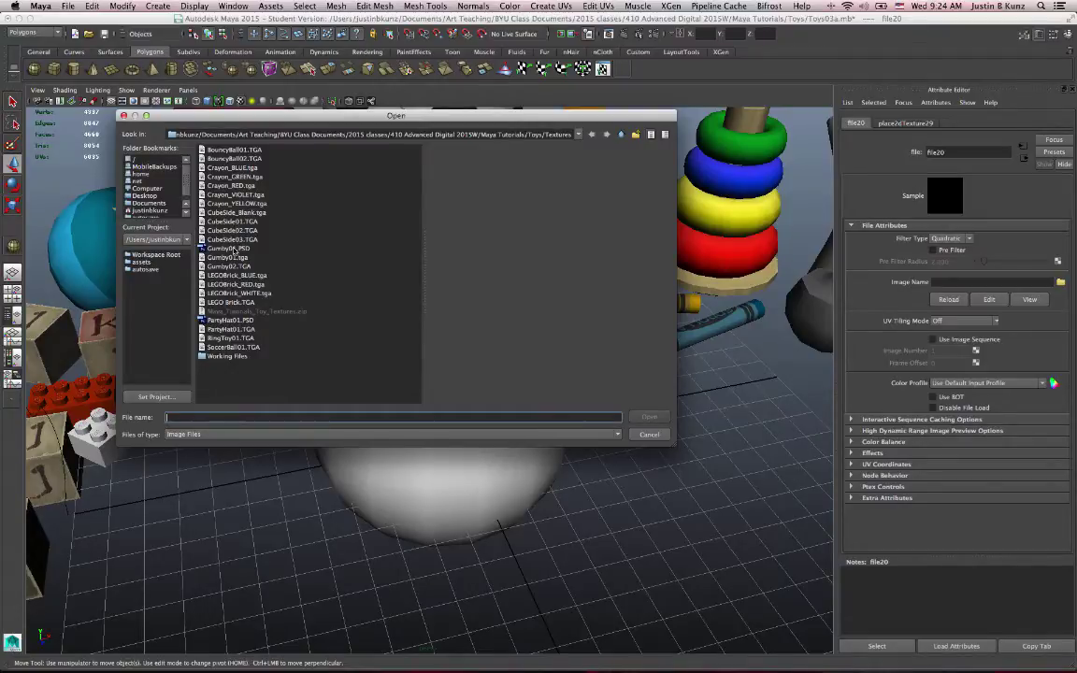
left_click(226, 150)
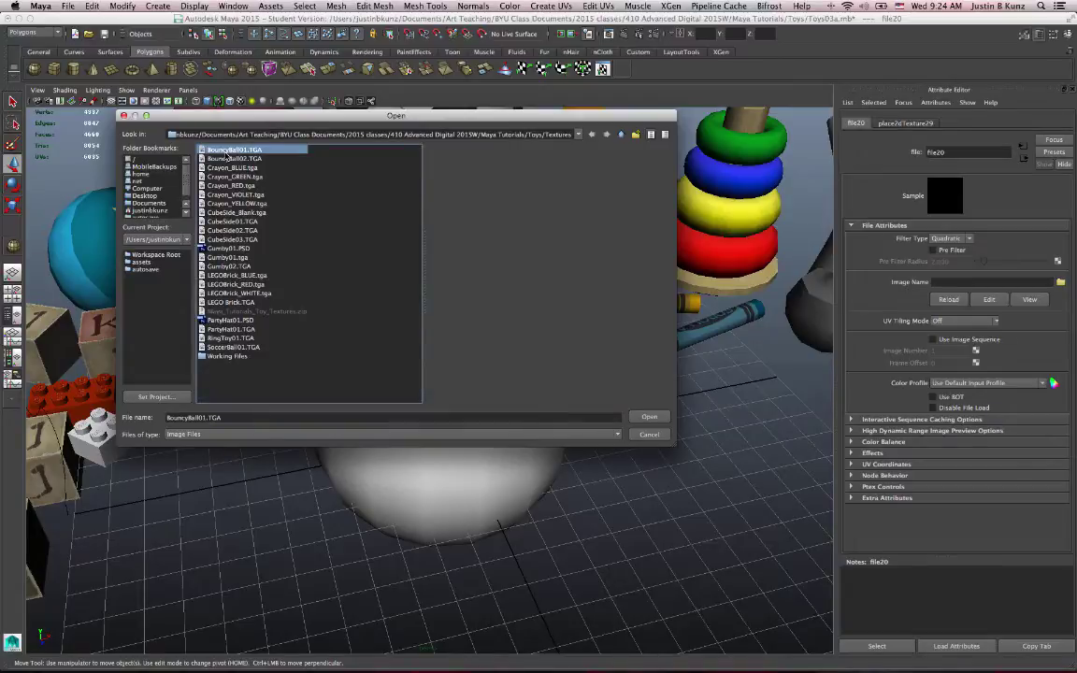
double_click(226, 151)
left_click_drag(457, 390, 500, 404, "alt")
right_click_drag(500, 403, 627, 422, "alt")
right_click_drag(498, 406, 313, 384, "alt")
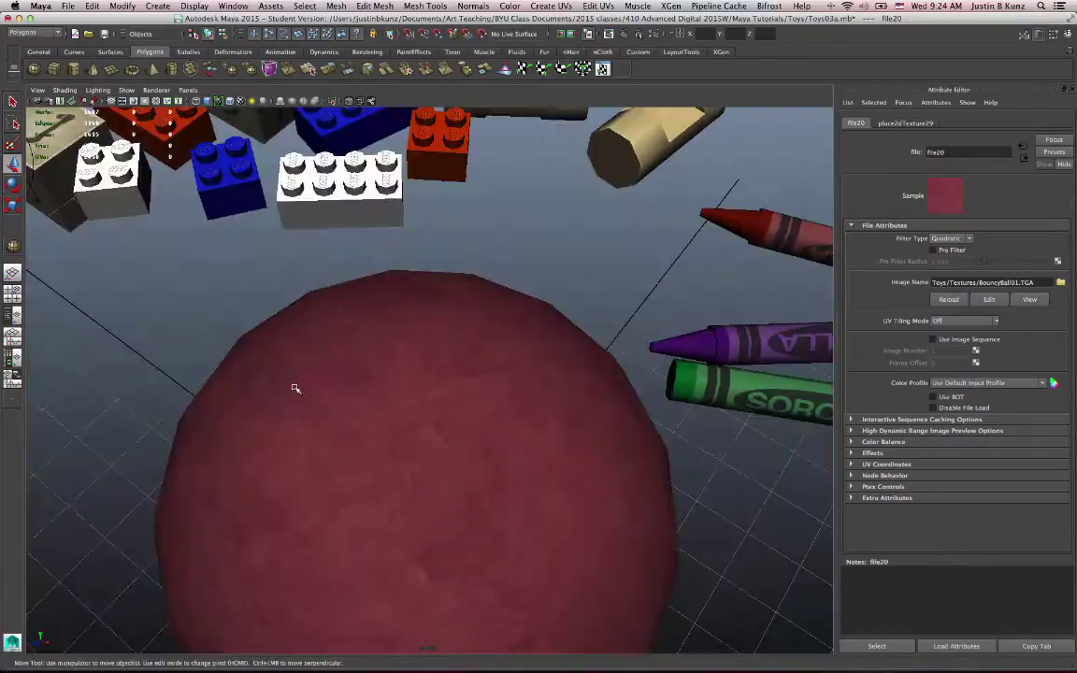
left_click_drag(312, 384, 403, 400, "alt")
left_click(402, 400)
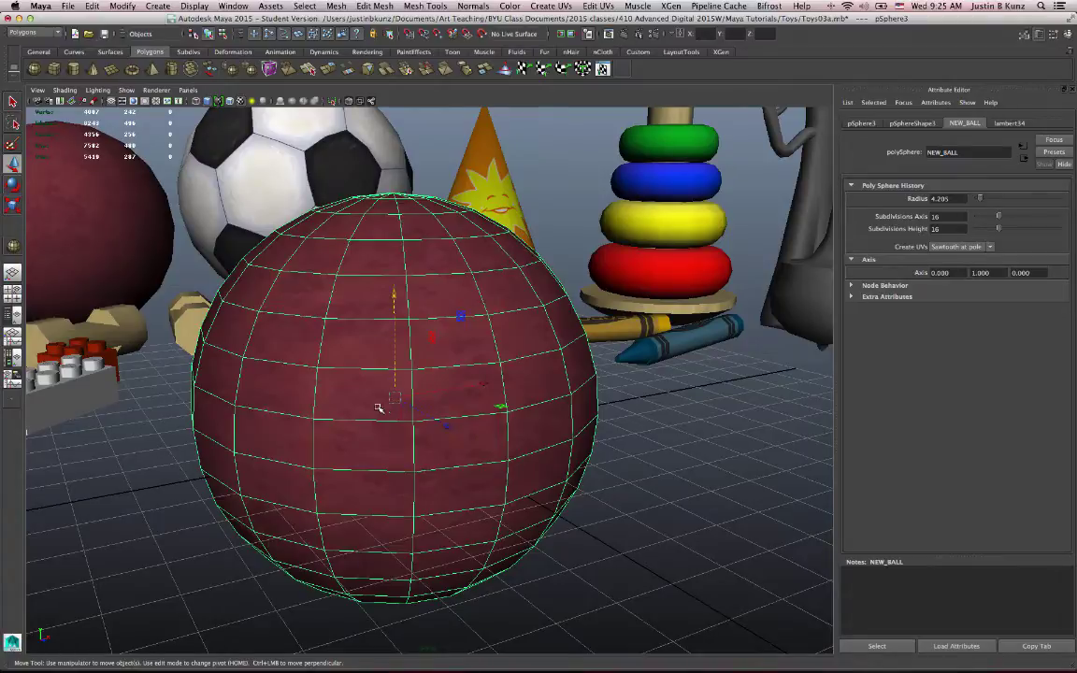
left_click_drag(394, 405, 450, 168, "alt")
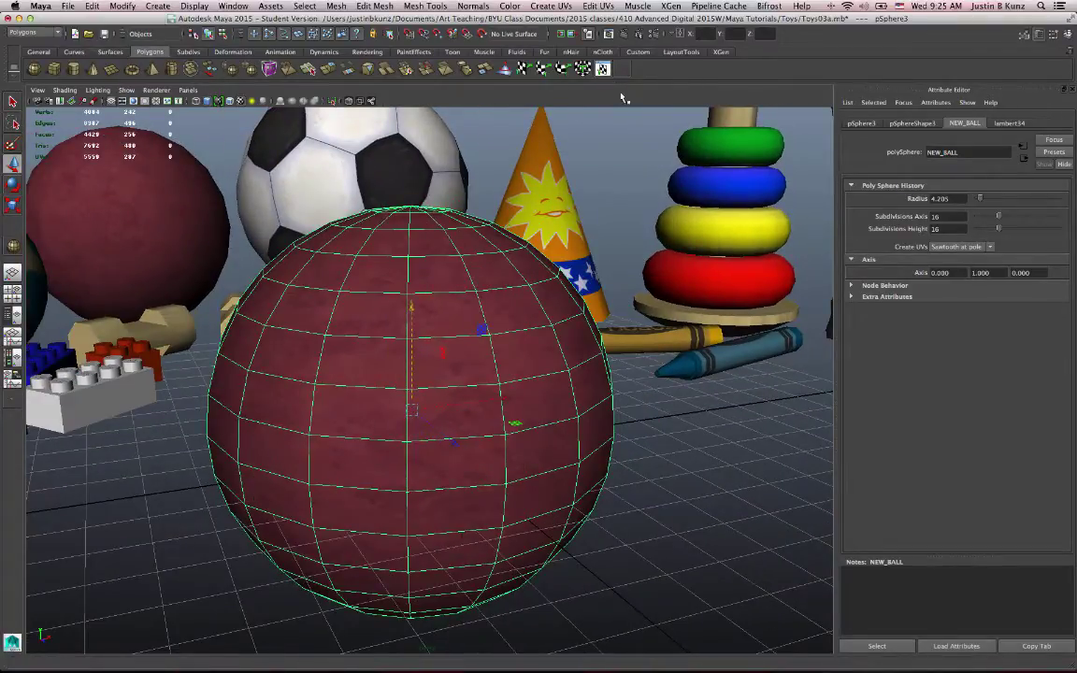
Open the UV Texture Editor and resize its window to reveal the 3D view
left_click(603, 68)
left_click_drag(215, 309, 347, 317, "alt")
key("w")
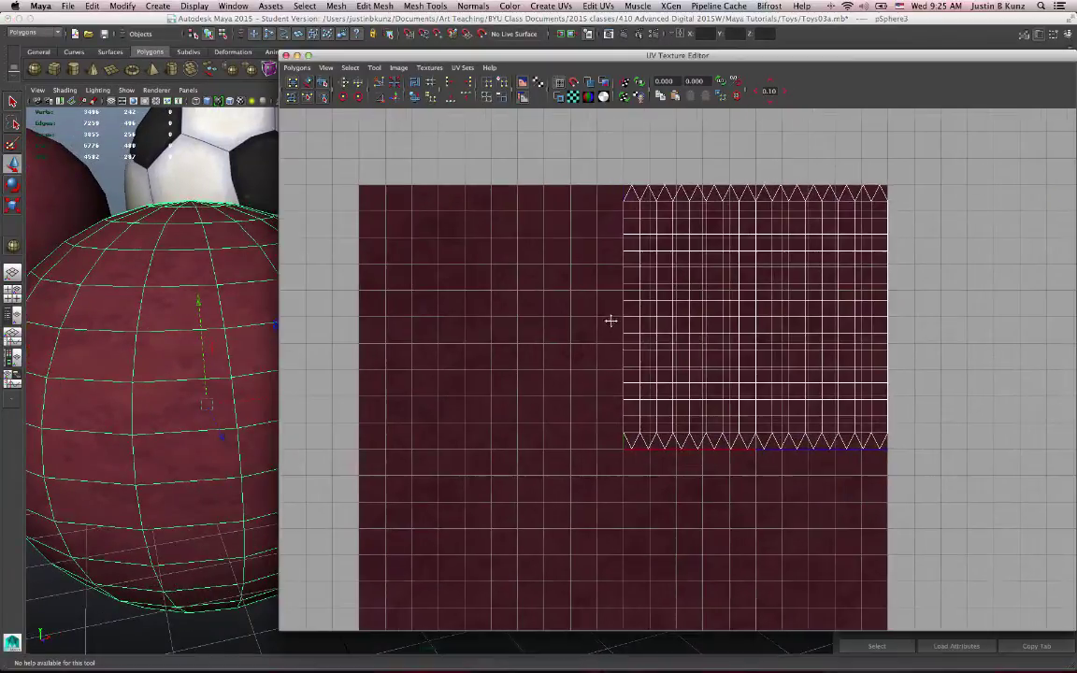
middle_click_drag(603, 320, 524, 325, "alt")
right_click_drag(523, 324, 644, 329, "alt")
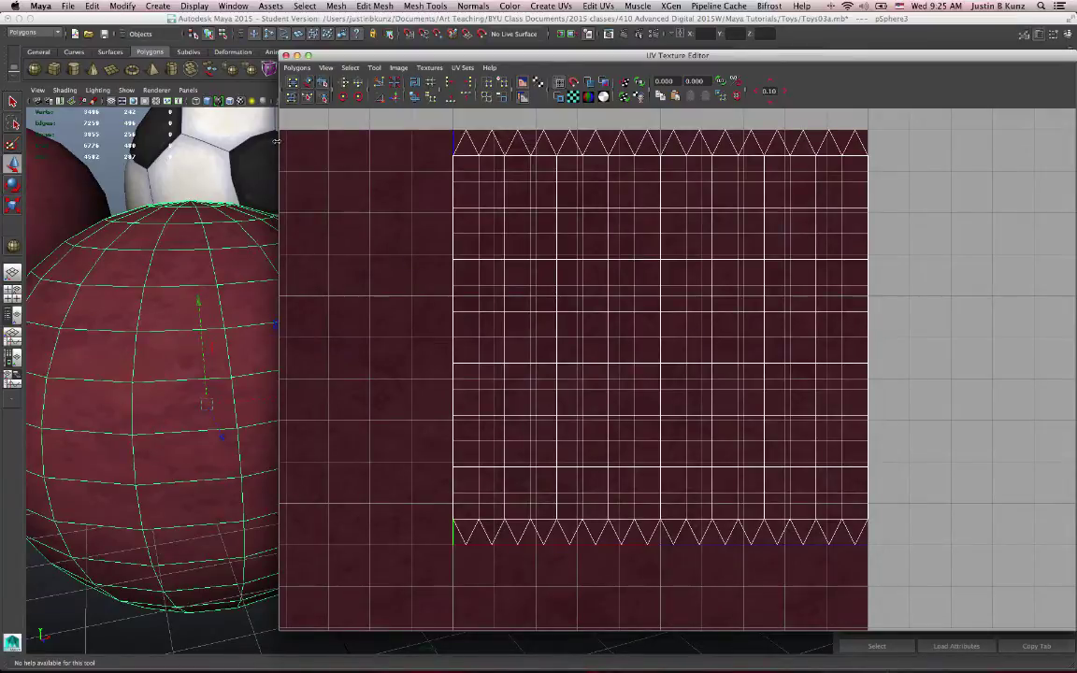
left_click_drag(277, 141, 503, 142)
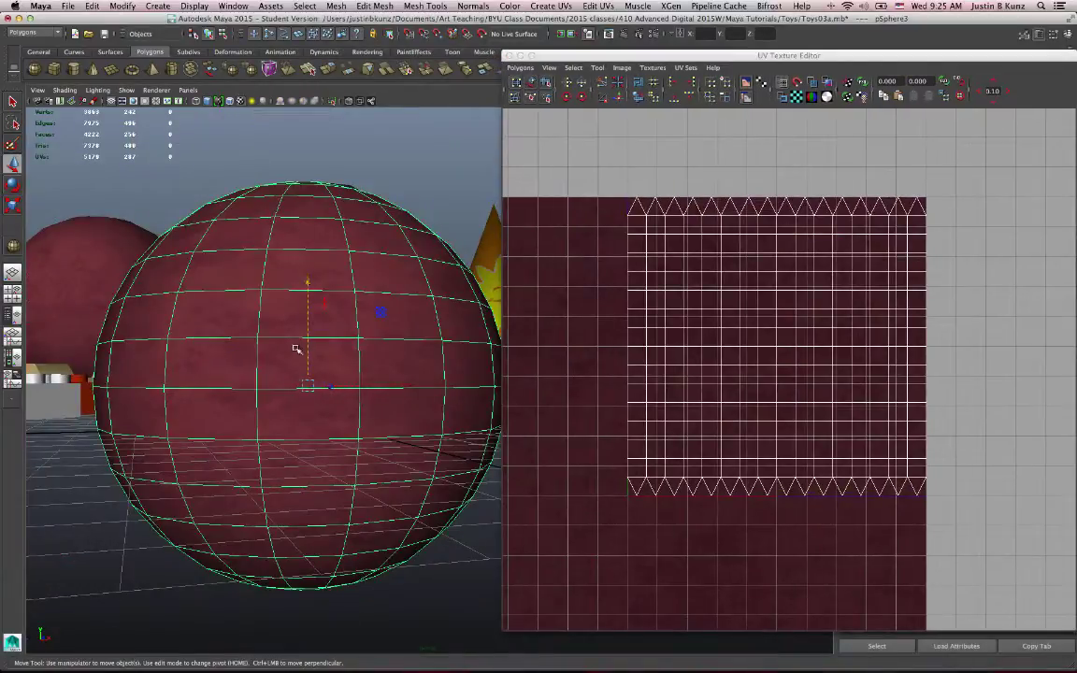
Orbit and zoom in close on the red sphere's pole
middle_click_drag(295, 351, 258, 372, "alt")
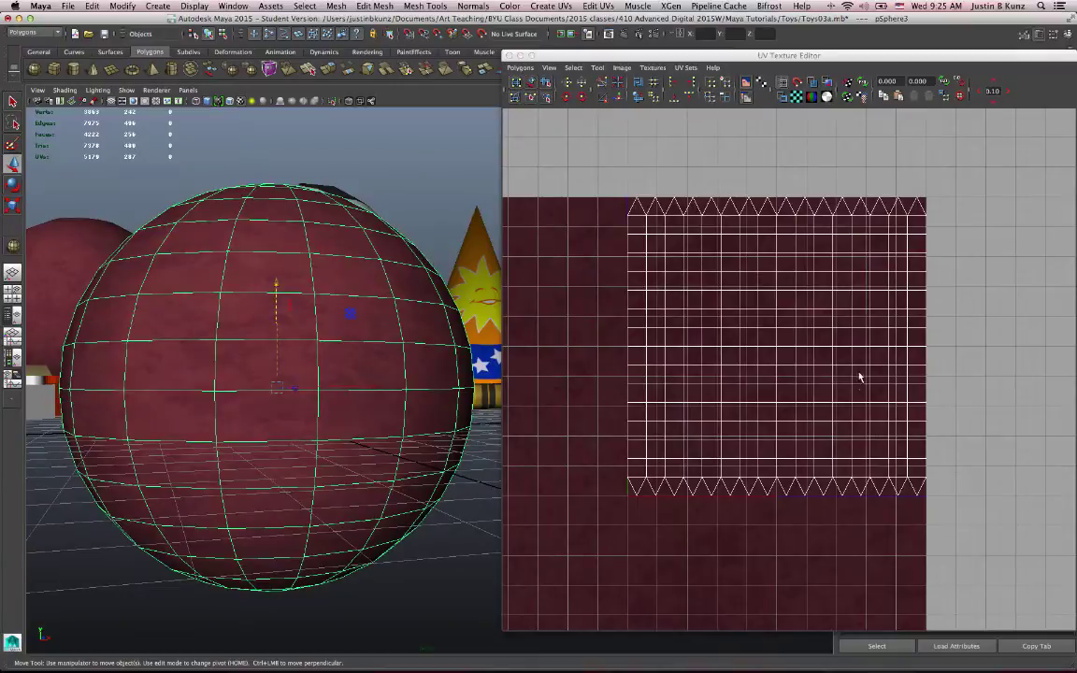
left_click_drag(308, 374, 348, 366, "alt")
right_click_drag(349, 366, 331, 320, "alt")
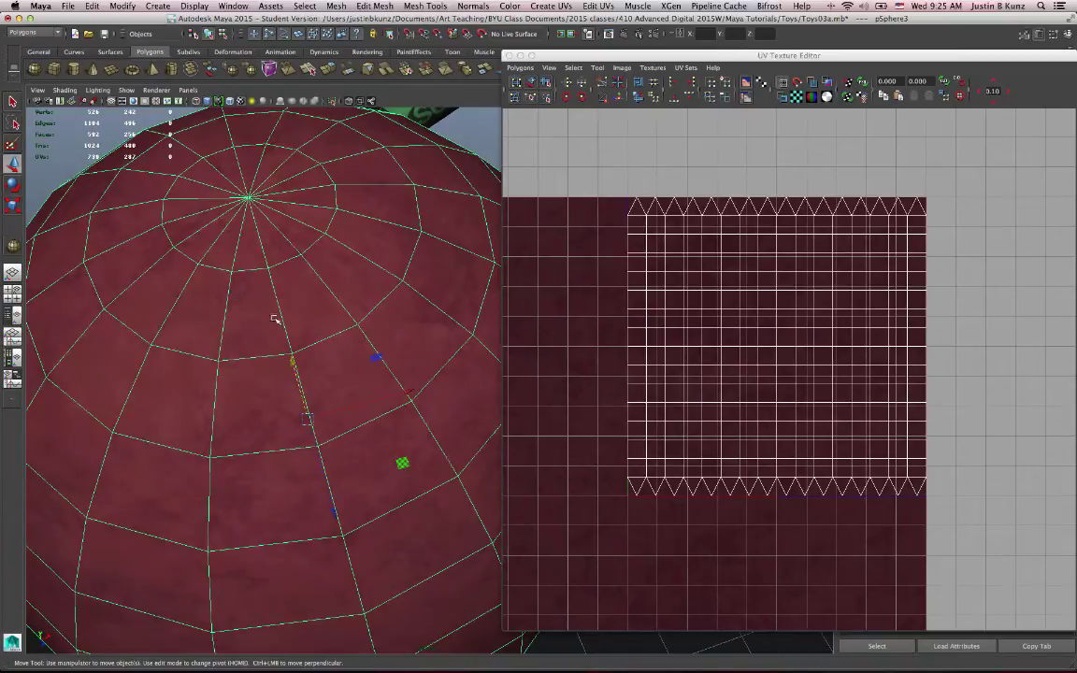
left_click_drag(274, 317, 282, 264, "alt")
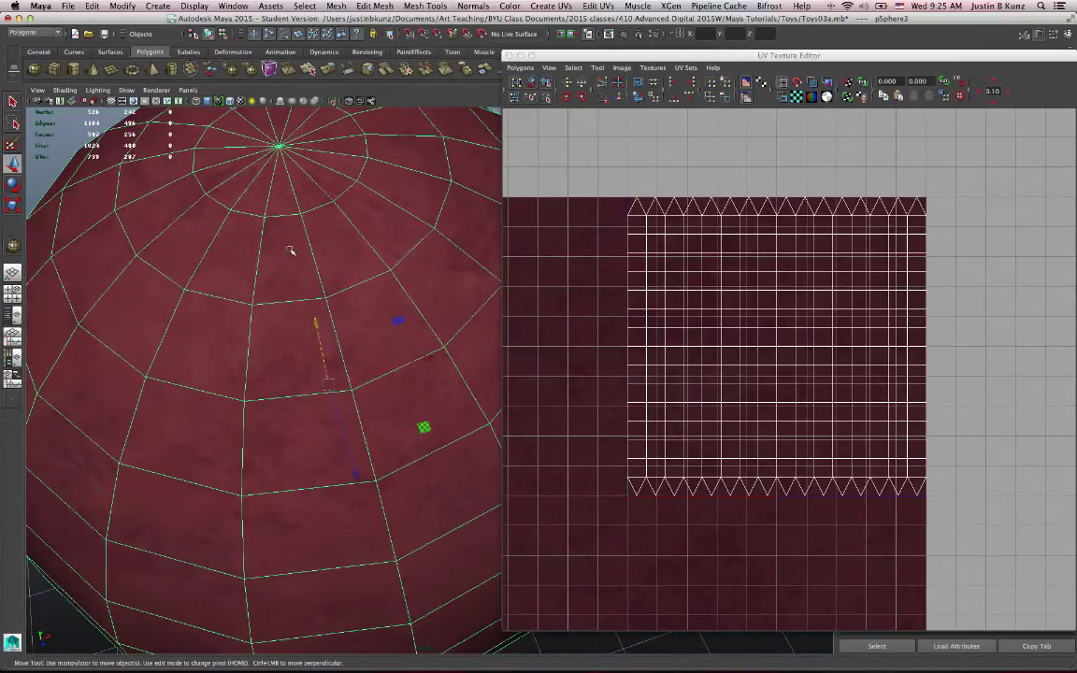
left_click_drag(271, 281, 346, 268, "alt")
right_click_drag(364, 266, 608, 206, "alt")
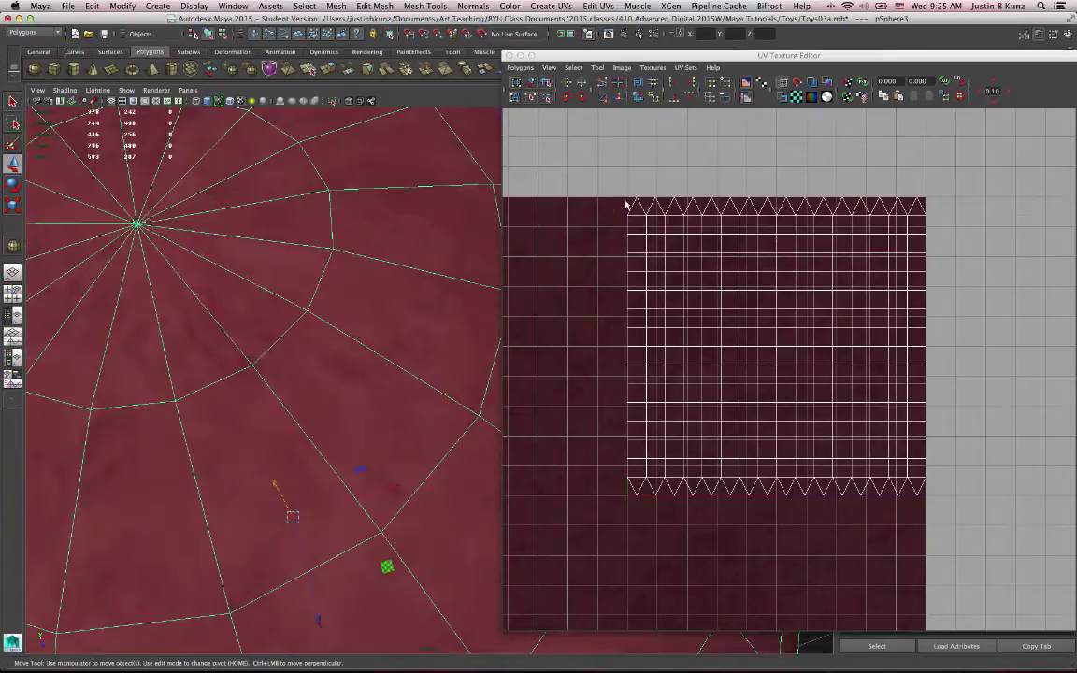
left_click_drag(288, 493, 302, 291, "alt")
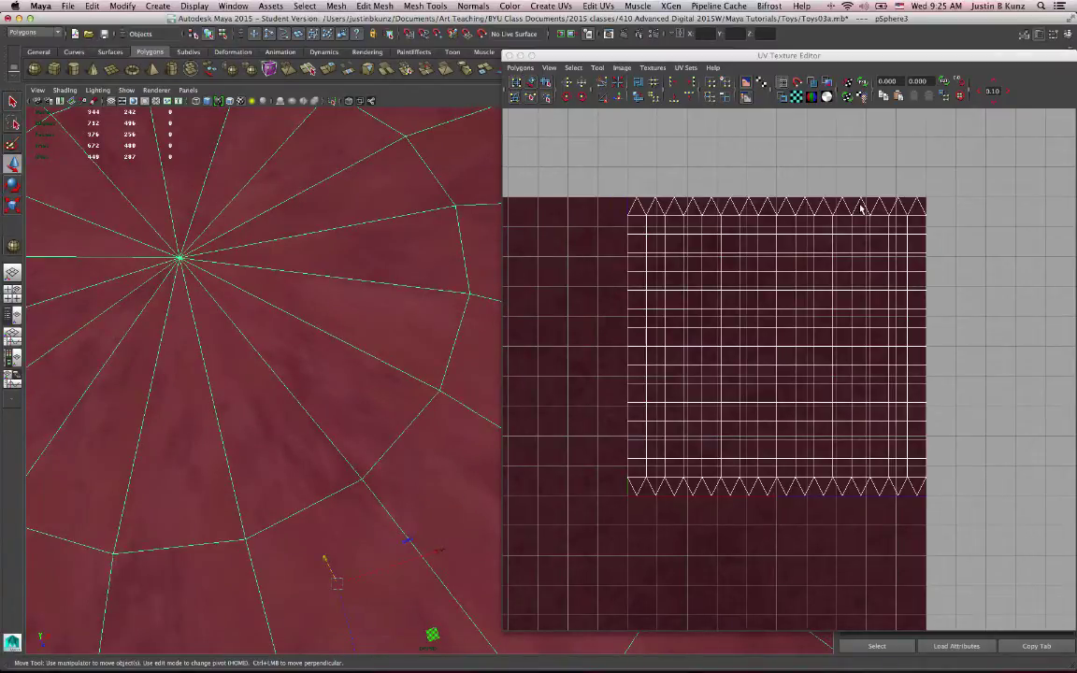
scroll(191, 243, "down", 3)
Clear the selection, then reselect the red sphere so its UVs appear
right_click(145, 173)
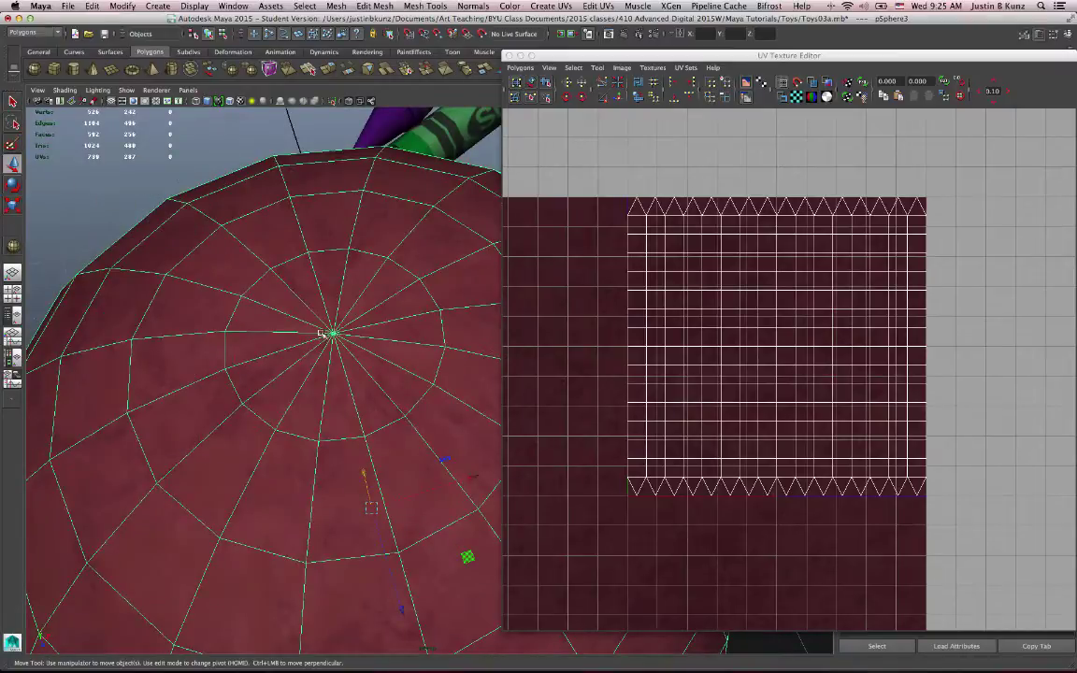
left_click(181, 312)
scroll(180, 312, "up", 5)
scroll(272, 329, "down", 4)
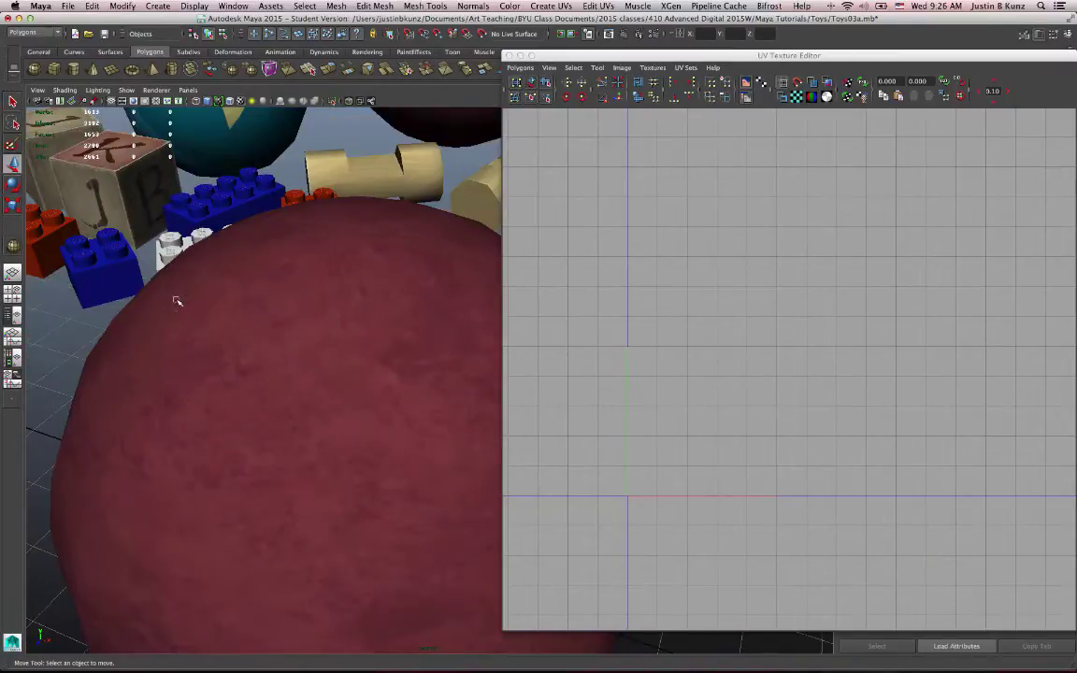
scroll(228, 265, "down", 6)
left_click_drag(156, 277, 356, 366, "alt")
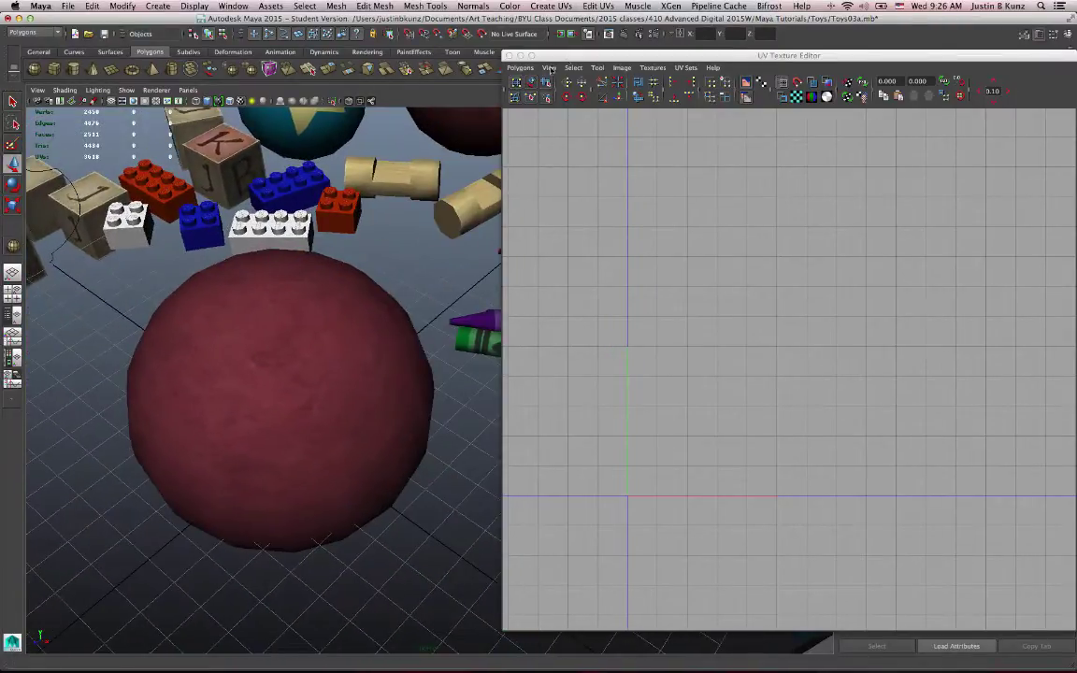
left_click(281, 402)
left_click_drag(280, 402, 302, 259, "alt")
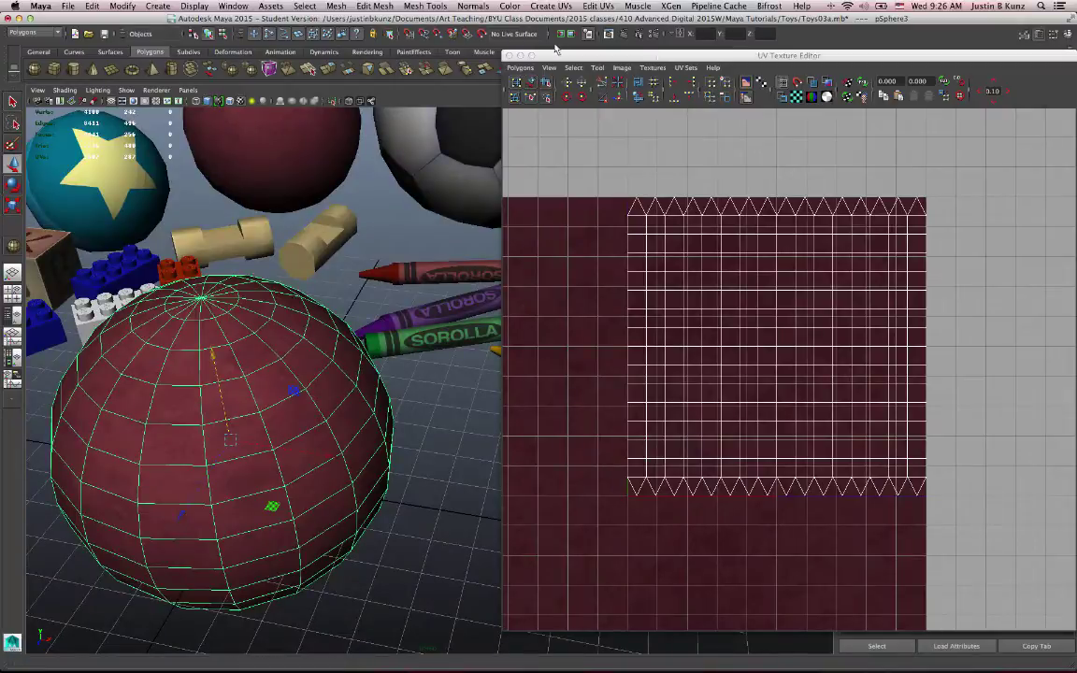
Move the UV editor window down-left and select all the sphere's faces
left_click_drag(555, 48, 501, 104)
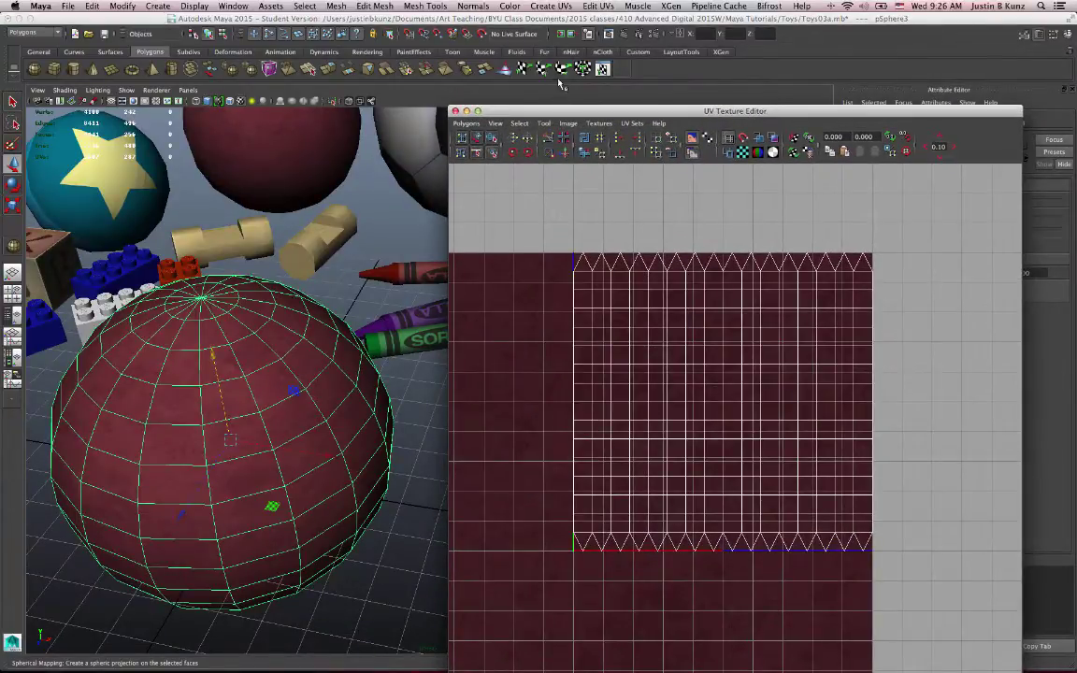
key("ctrl+F11")
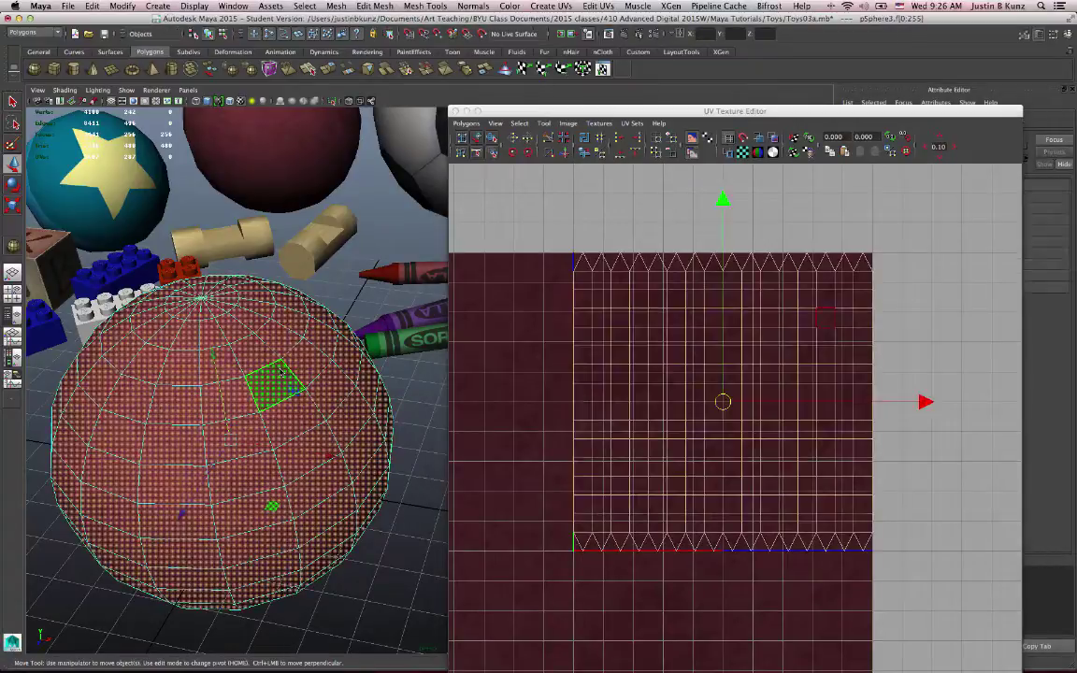
left_click_drag(278, 366, 333, 338, "alt")
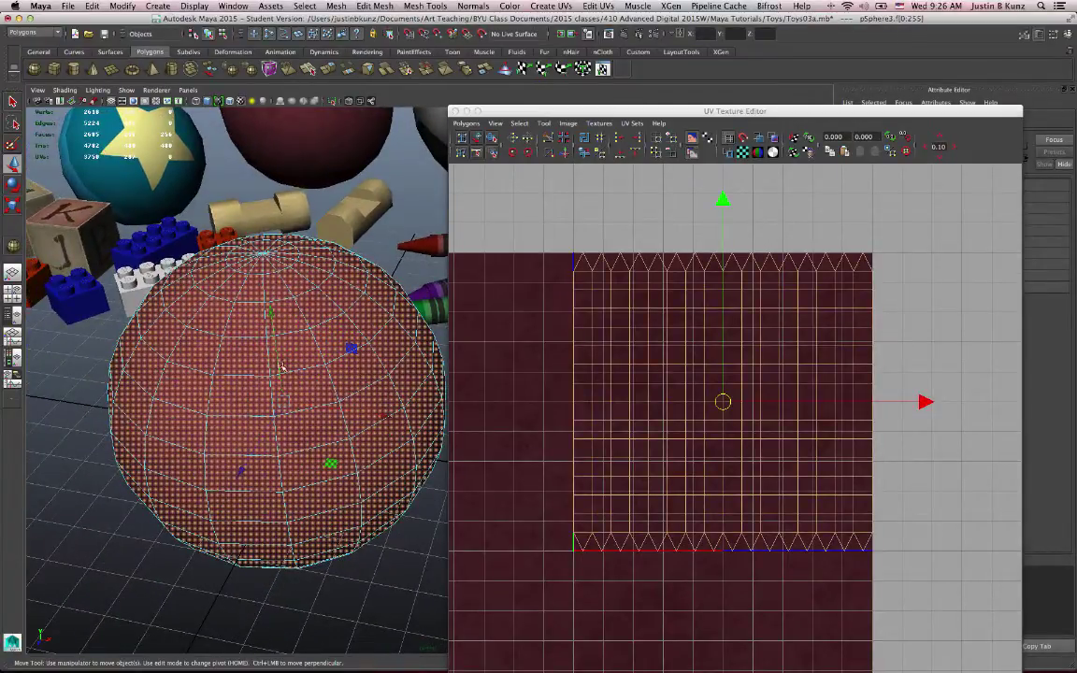
Apply a trial spherical UV projection to the sphere, then undo it
left_click(568, 69)
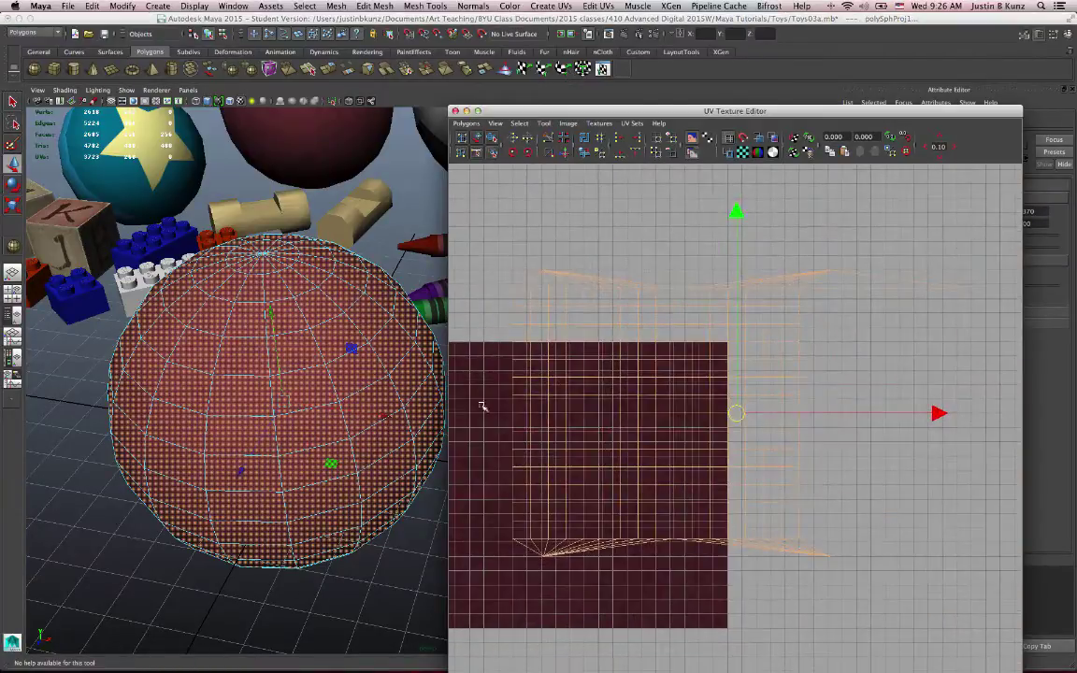
left_click_drag(303, 376, 308, 518, "alt")
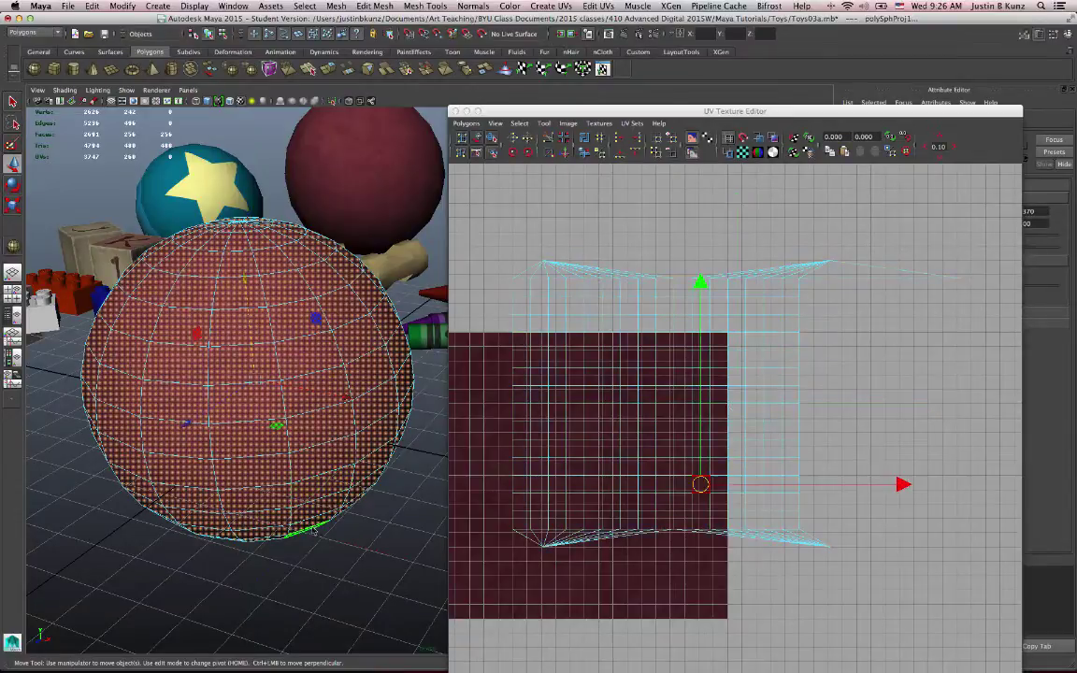
key("q")
left_click_drag(283, 480, 203, 562, "alt")
right_click_drag(203, 563, 303, 457, "alt")
Reselect the sphere and select all its faces to show their UVs
key("w")
right_click_drag(278, 386, 36, 449, "alt")
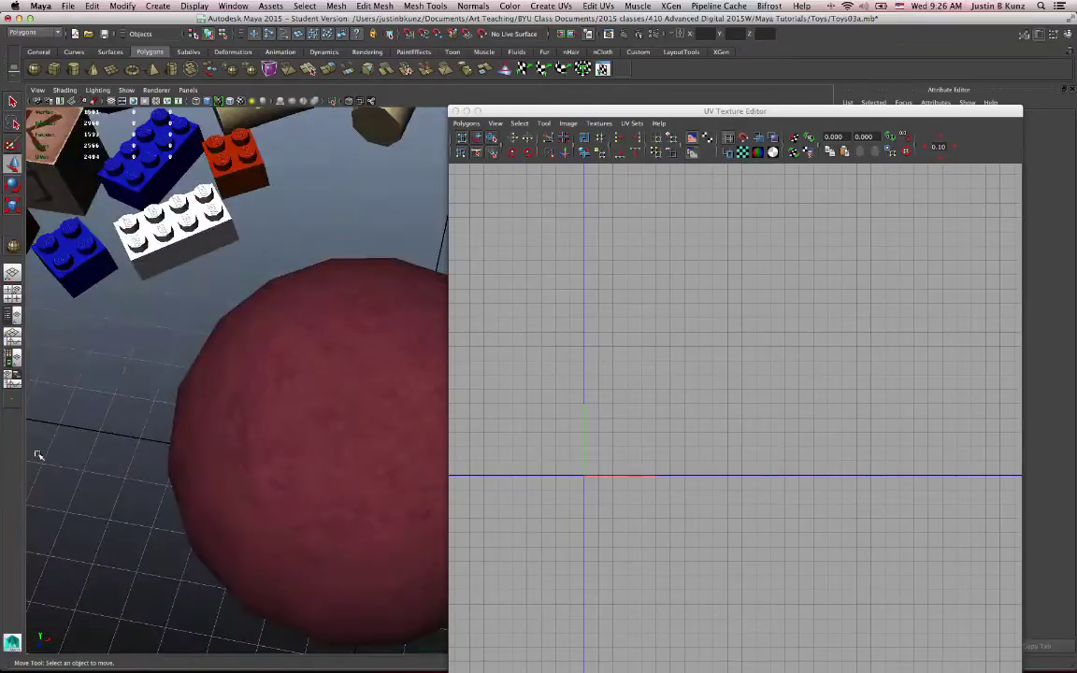
left_click_drag(37, 450, 227, 348, "alt")
right_click_drag(227, 349, 312, 458, "alt")
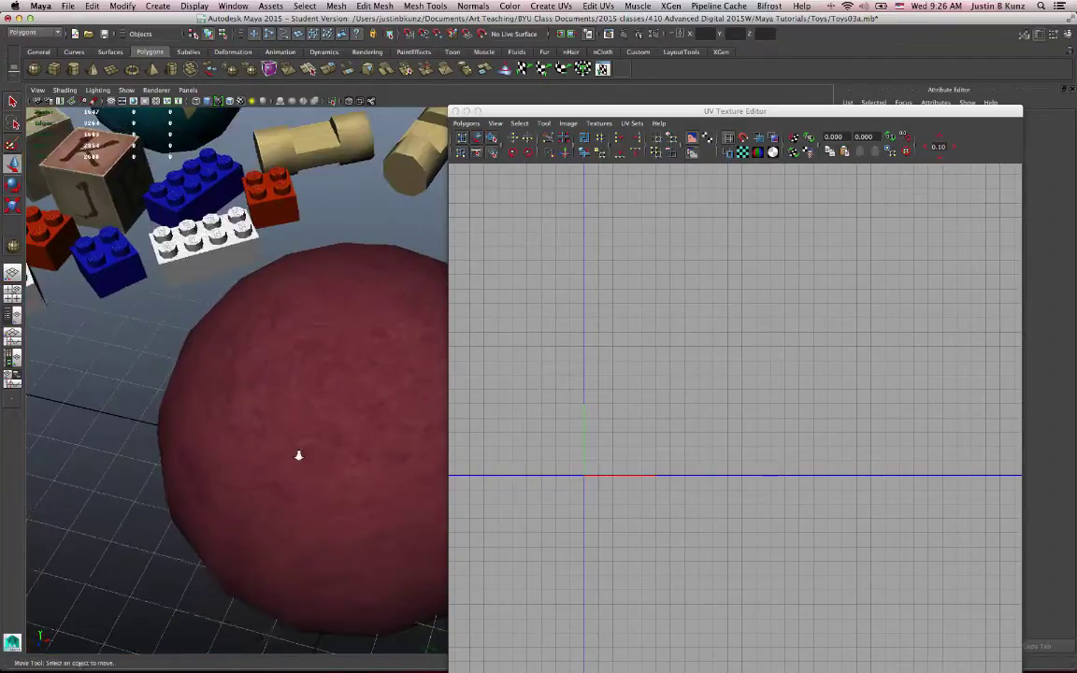
left_click_drag(312, 457, 199, 433, "alt")
right_click_drag(199, 433, 305, 428, "alt")
left_click(247, 424)
key("ctrl+F11")
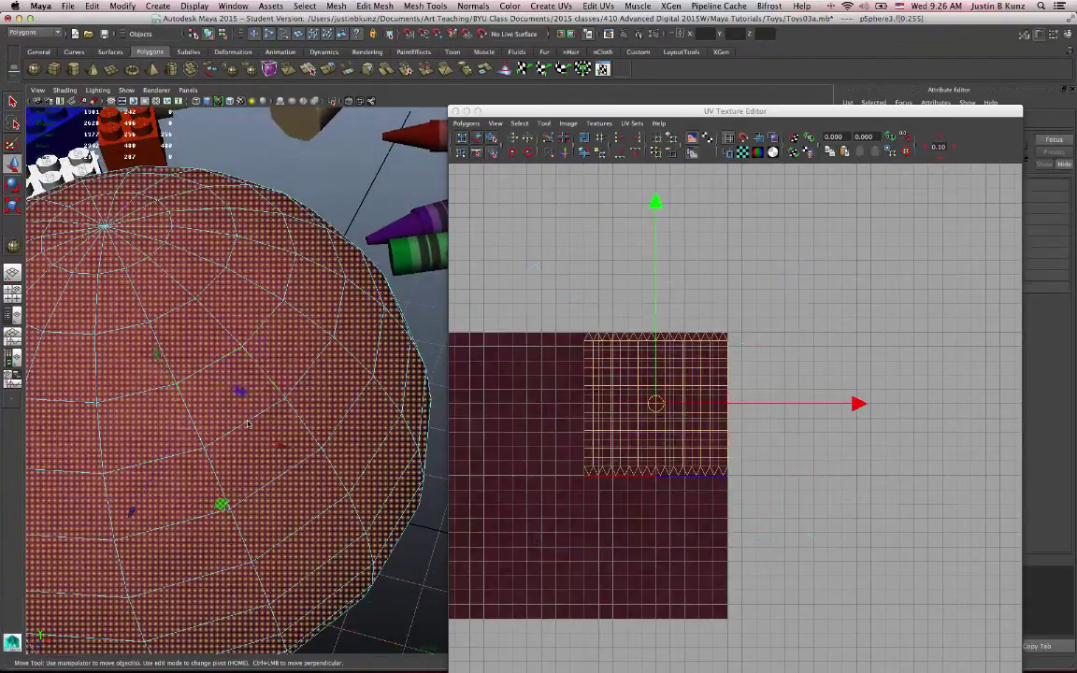
left_click_drag(261, 396, 290, 432, "alt")
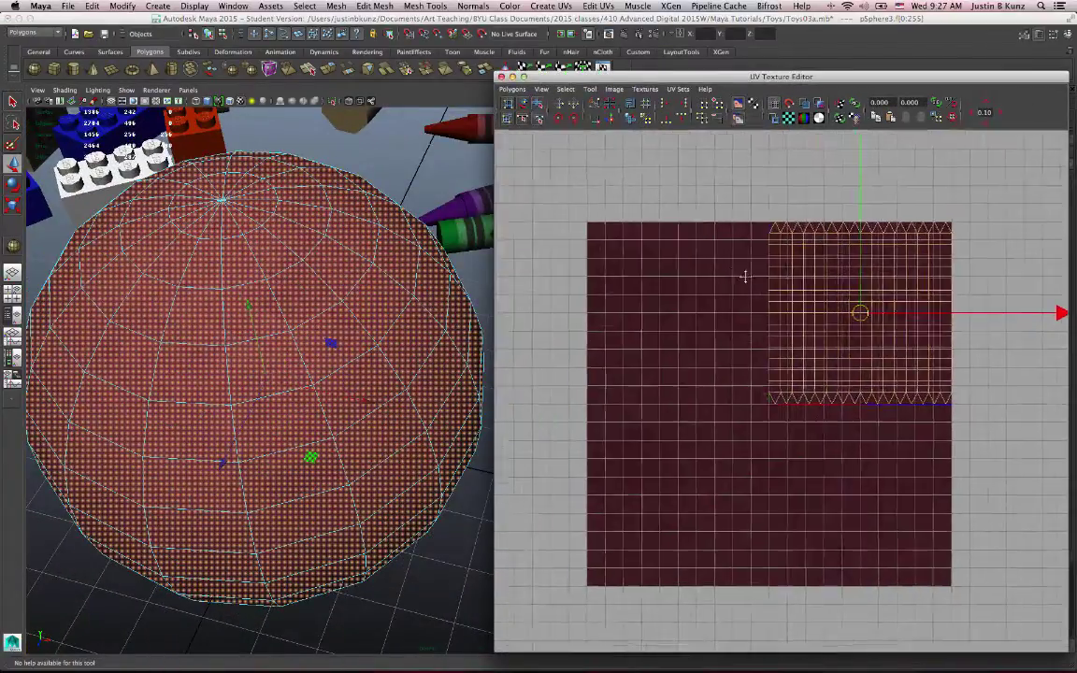
right_click_drag(744, 276, 938, 271, "alt")
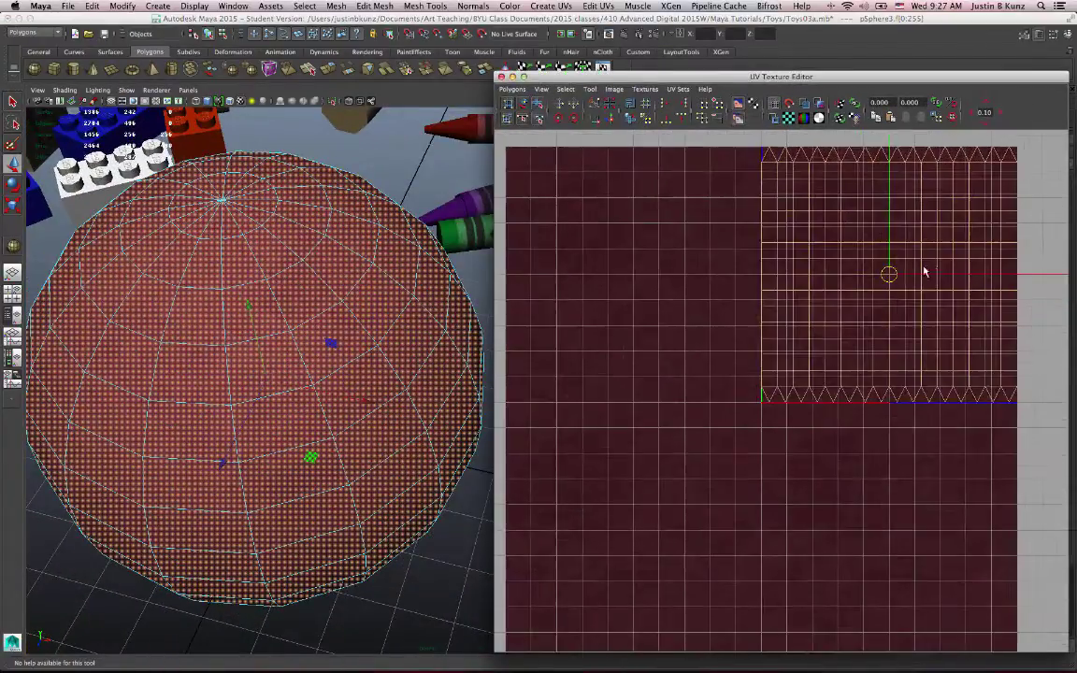
middle_click_drag(938, 271, 902, 299, "alt")
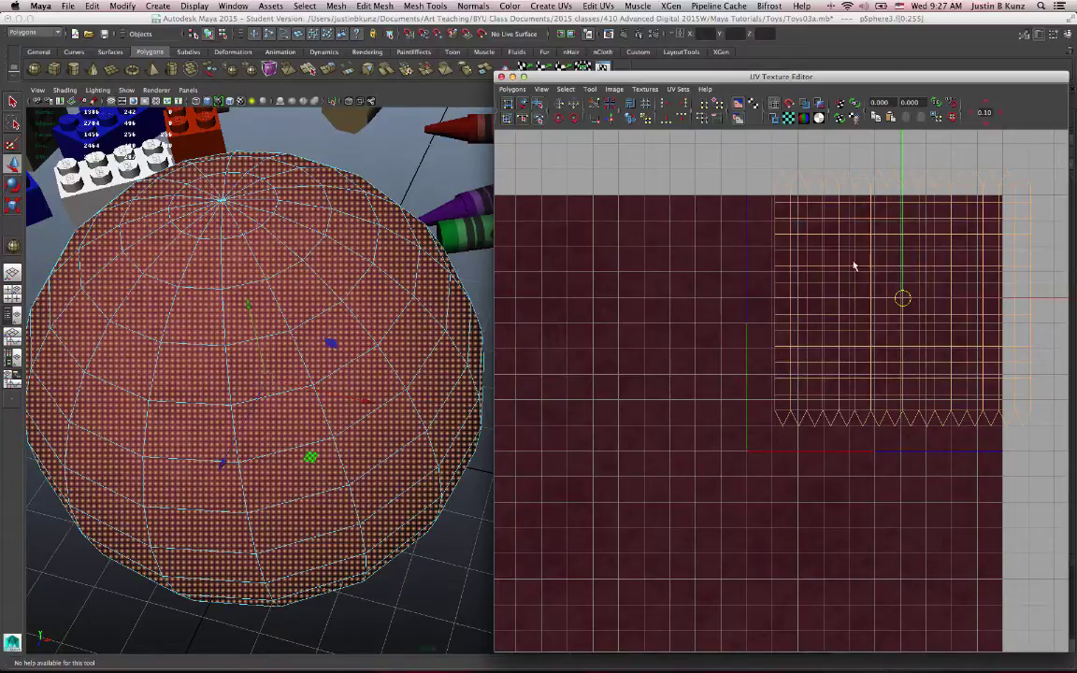
middle_click_drag(632, 294, 722, 308, "alt")
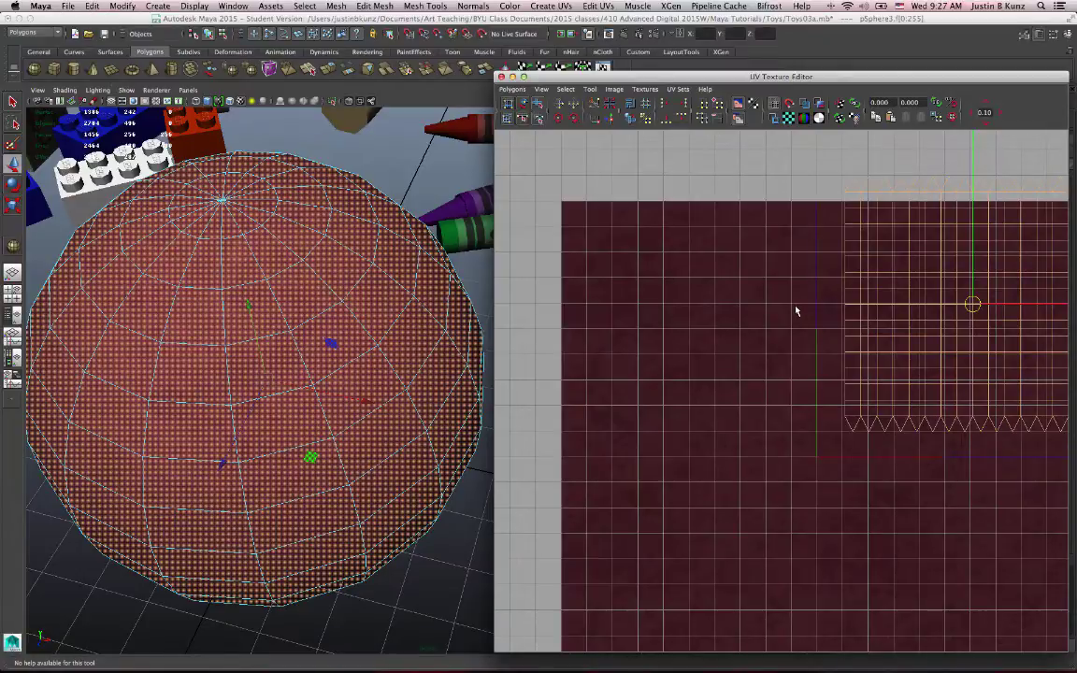
middle_click_drag(786, 320, 766, 244, "alt")
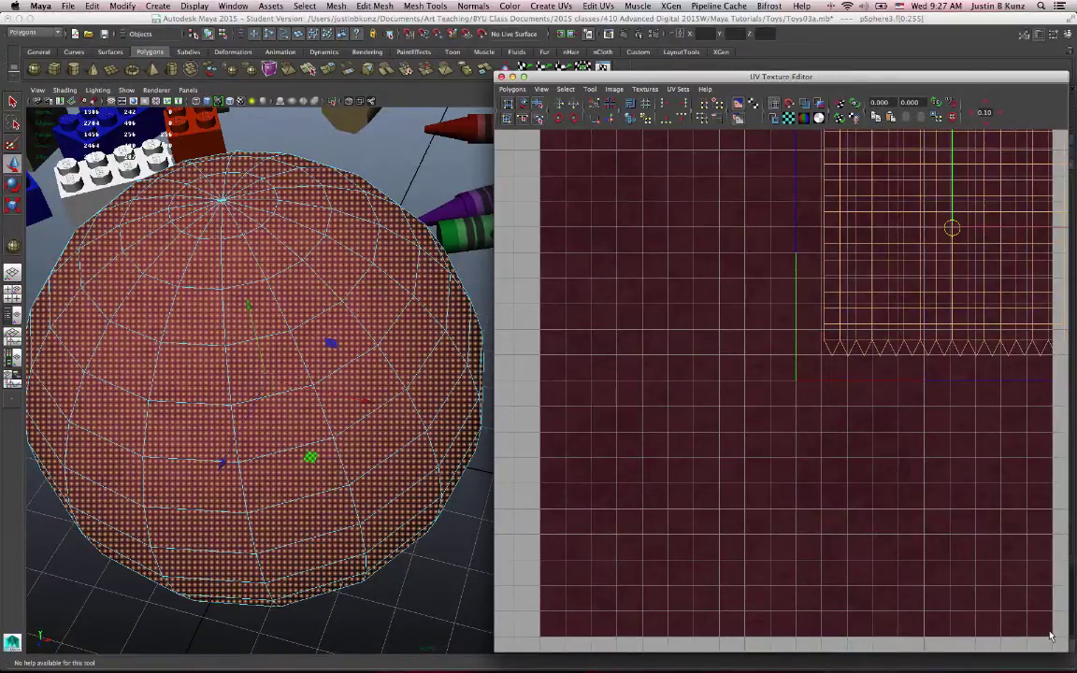
Toggle the UV editor grid off and back on
scroll(748, 413, "down", 1)
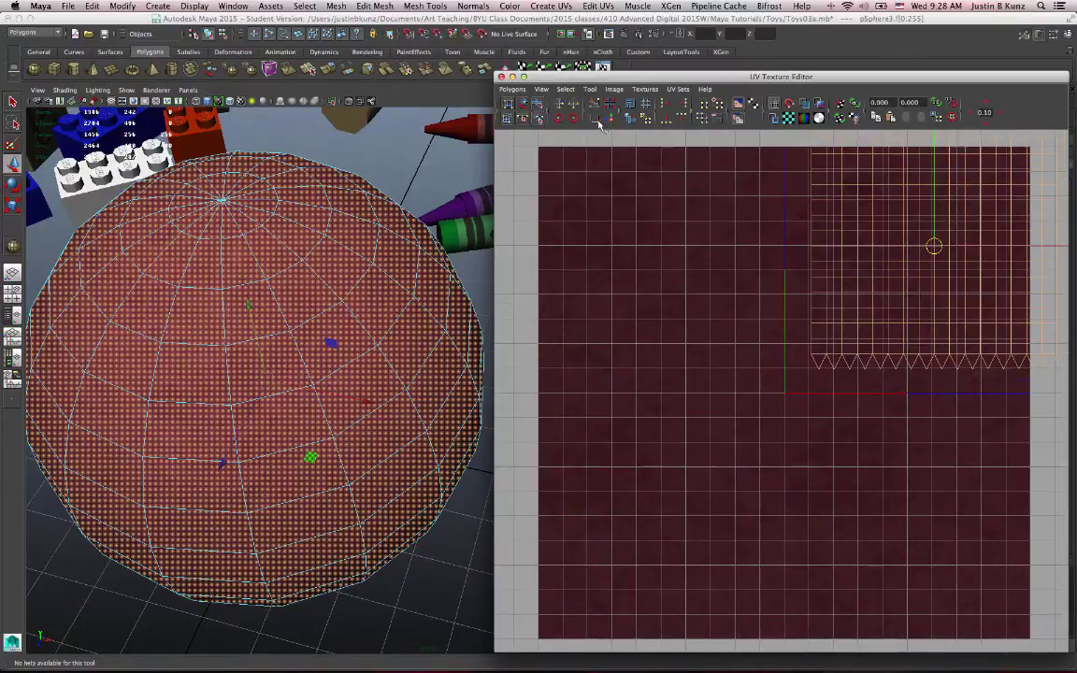
left_click(542, 88)
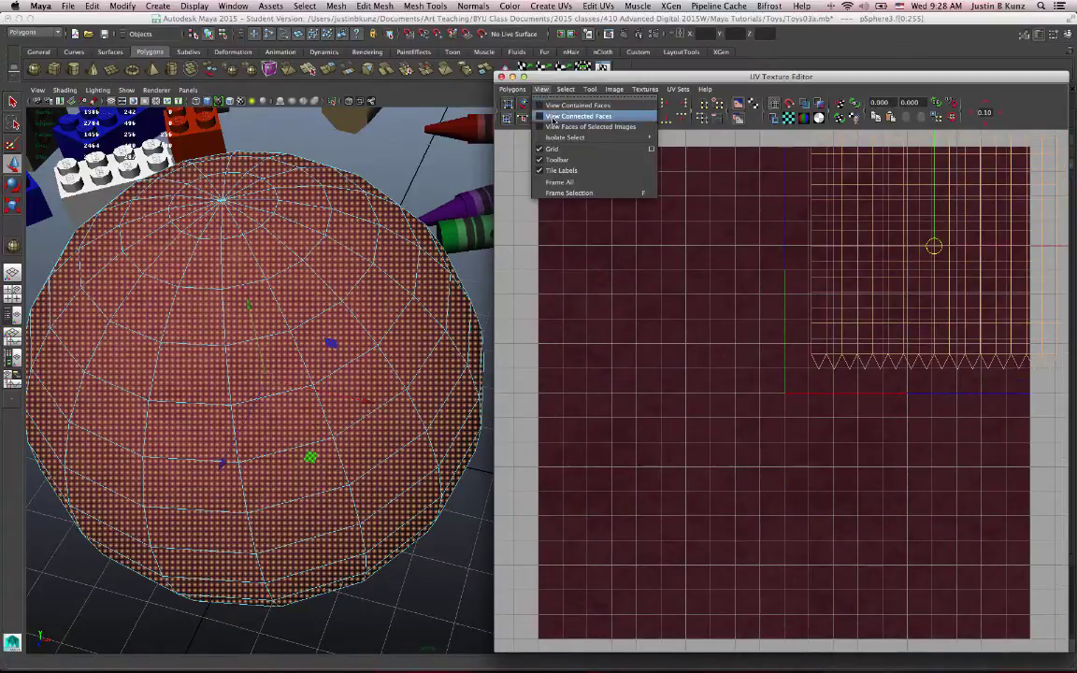
left_click(546, 147)
left_click(540, 89)
left_click(552, 149)
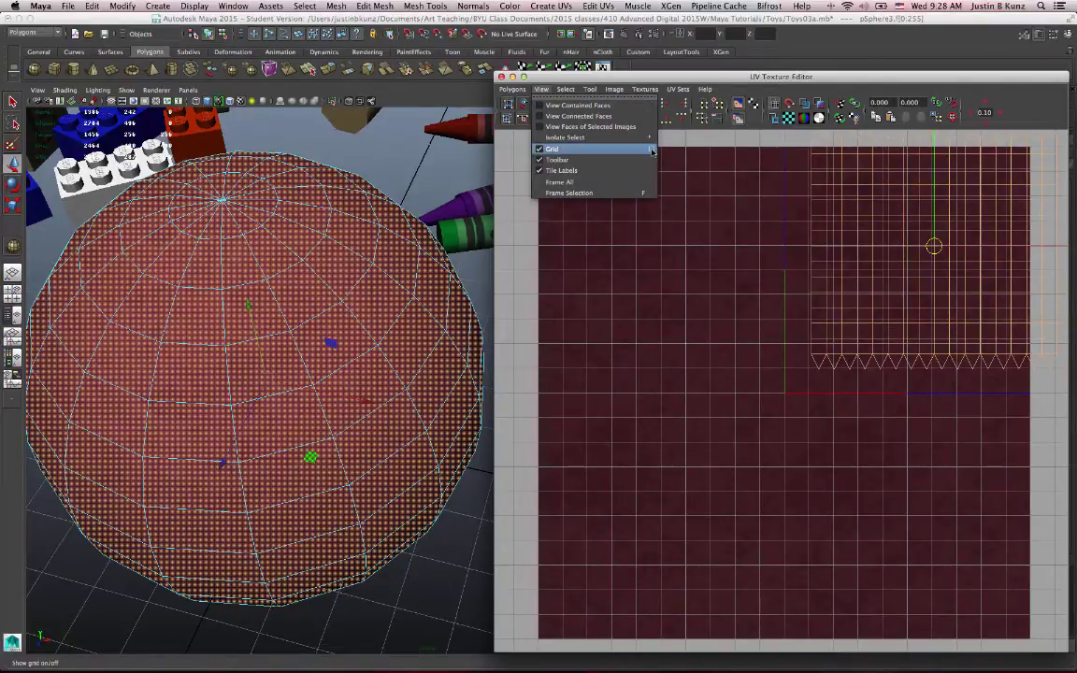
In Grid Options, turn on Axes, set length and width to 10, and apply
left_click(651, 151)
left_click_drag(648, 78, 902, 267)
left_click(994, 547)
scroll(799, 352, "down", 6)
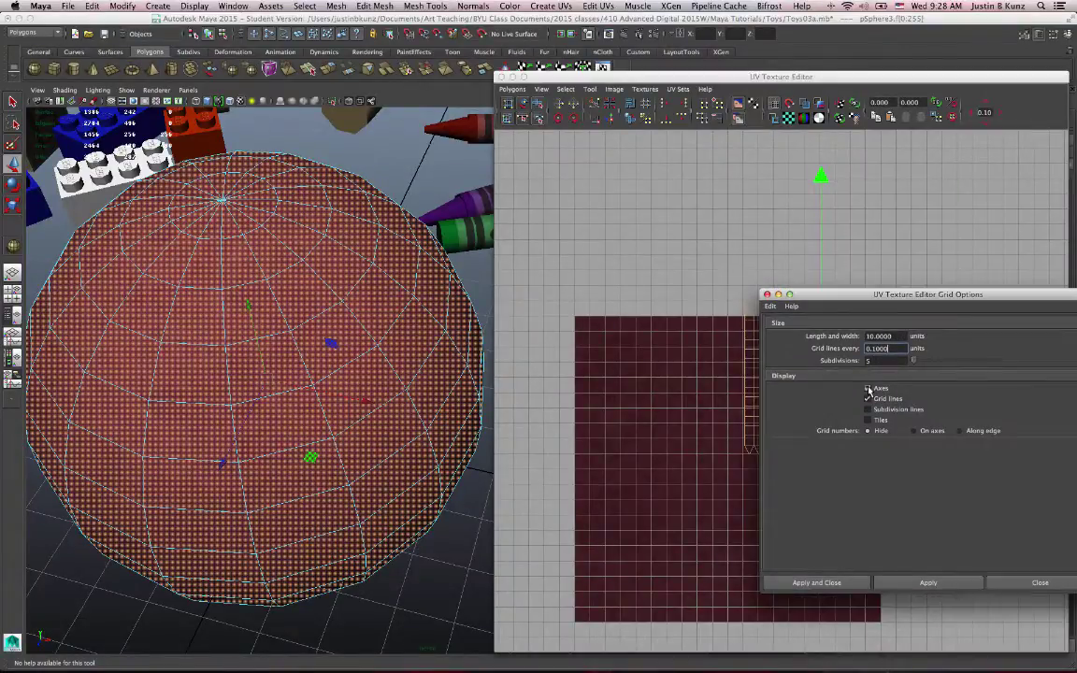
left_click(868, 389)
left_click(925, 581)
left_click(927, 582)
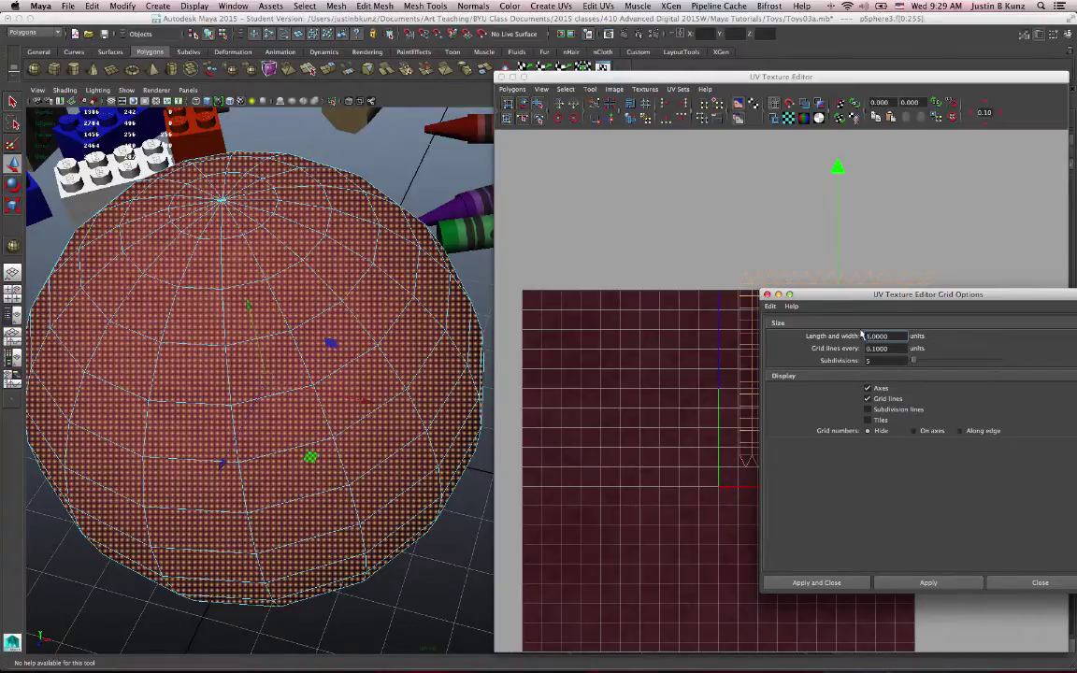
type("10")
key("Return")
Bring the UV editor forward, then return to the Grid Options dialog
left_click(718, 324)
scroll(714, 452, "down", 10)
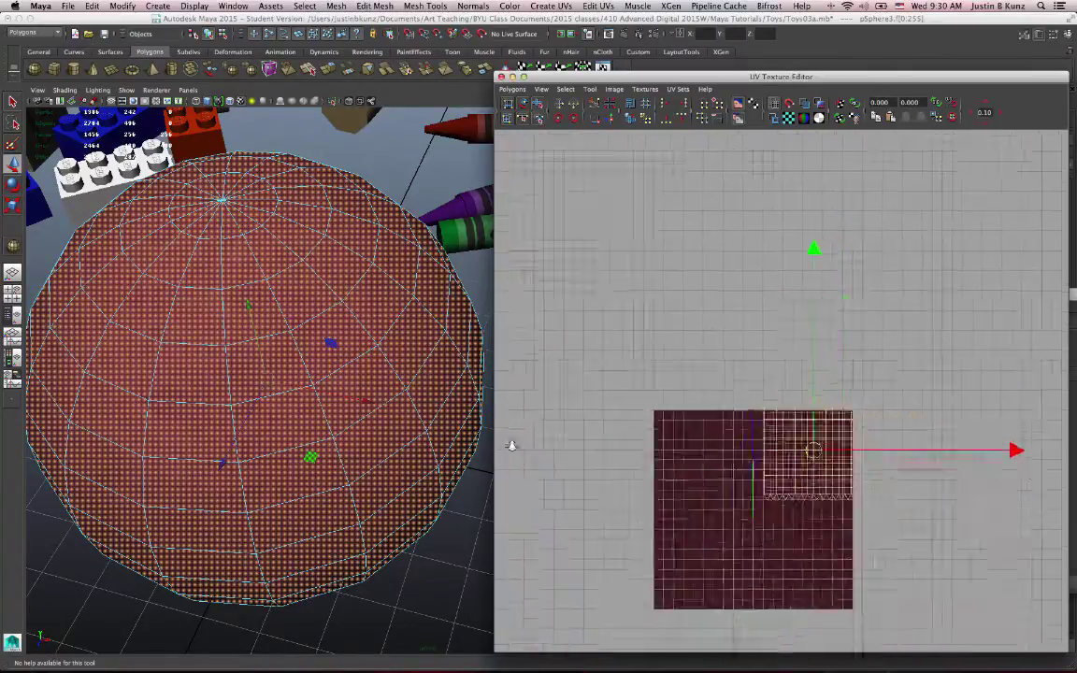
scroll(826, 442, "up", 5)
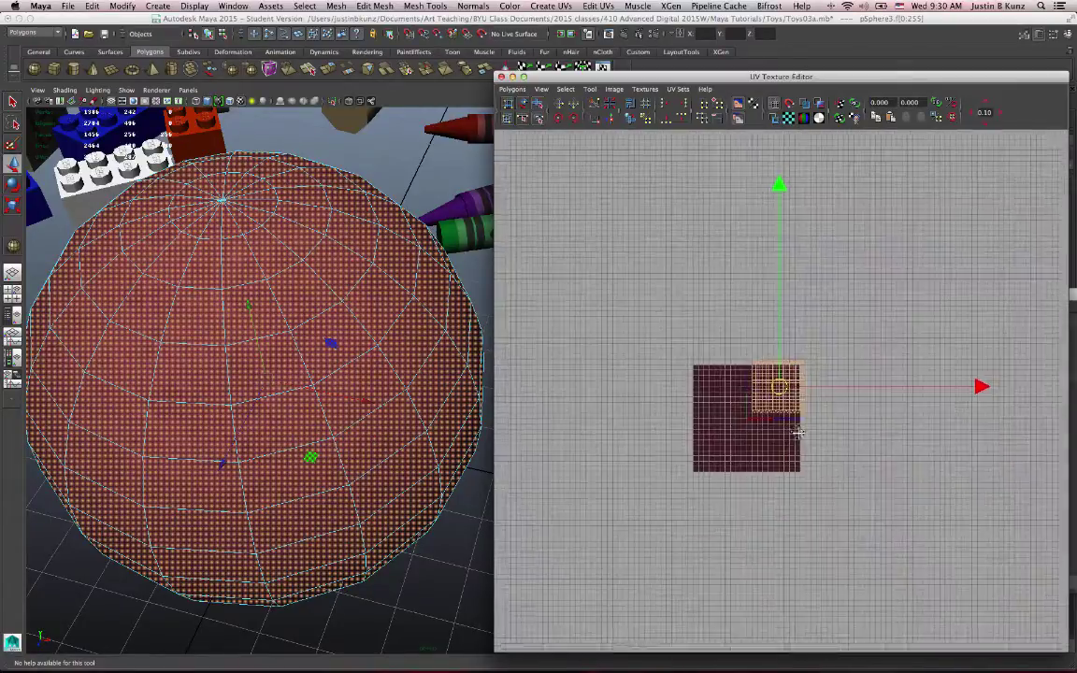
key("super+grave")
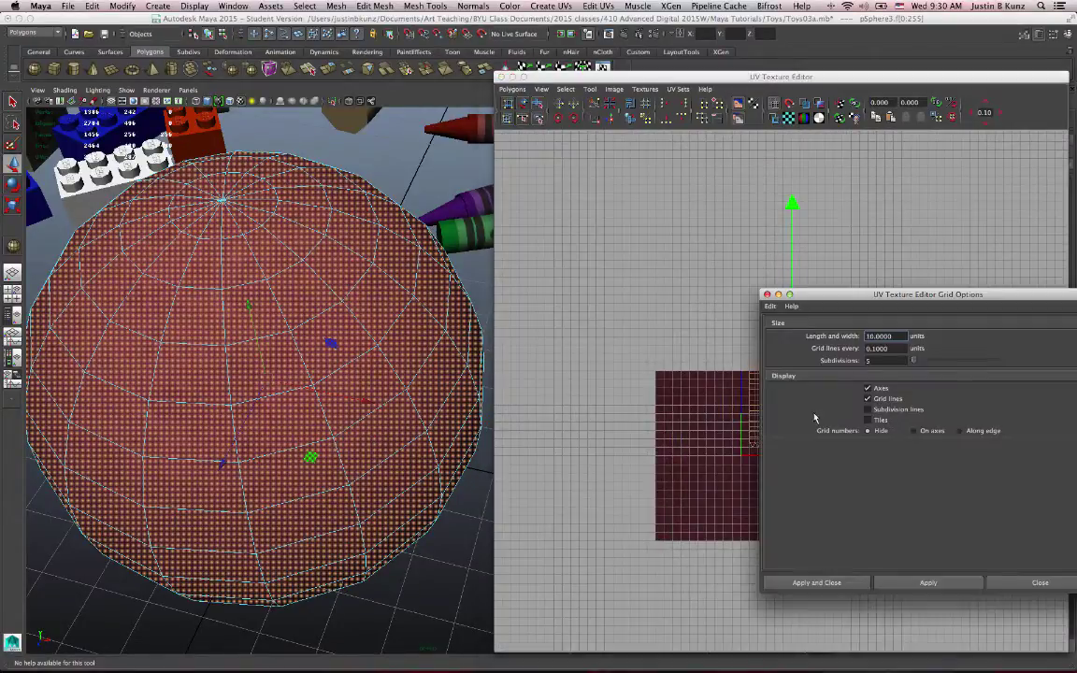
Toggle Display Image off and on, then open the Image Range options
left_click(735, 375)
left_click(613, 89)
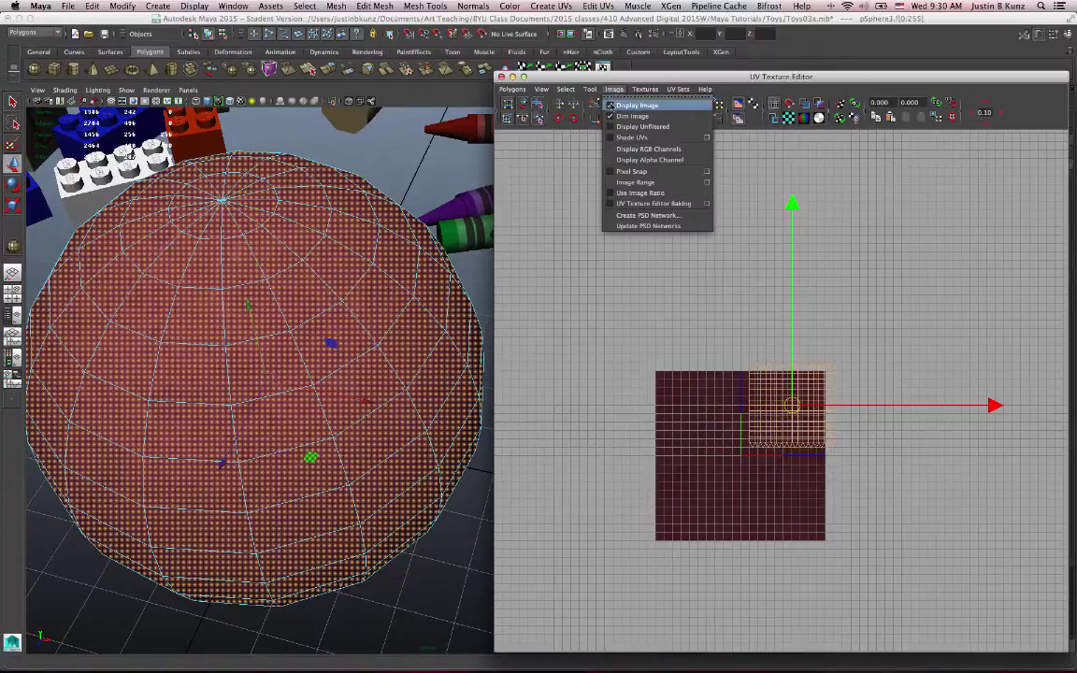
left_click(624, 105)
left_click(613, 88)
left_click(609, 106)
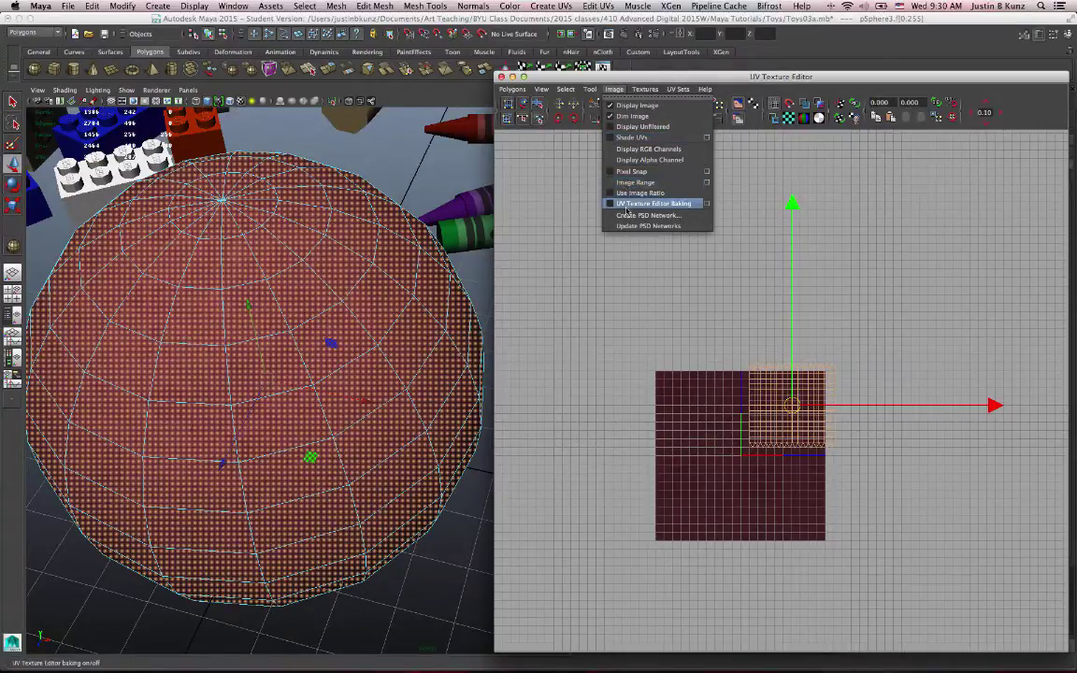
left_click(708, 183)
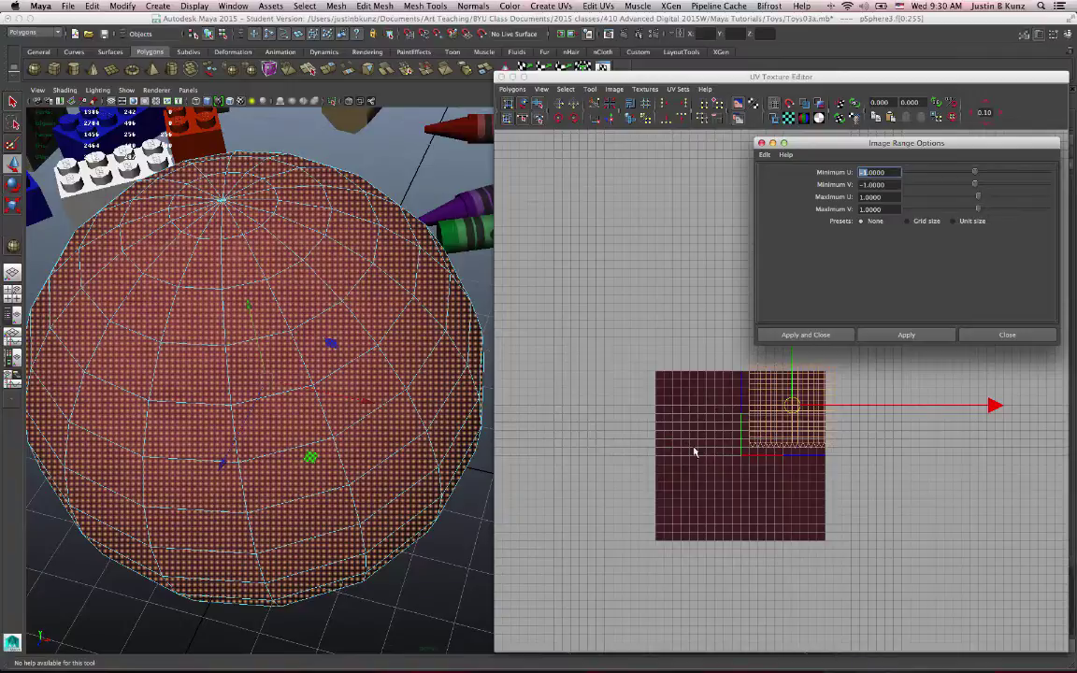
Apply a 0 to 1 image range for Minimum U and V
key("Return")
left_click(864, 184)
key("Return")
left_click(920, 335)
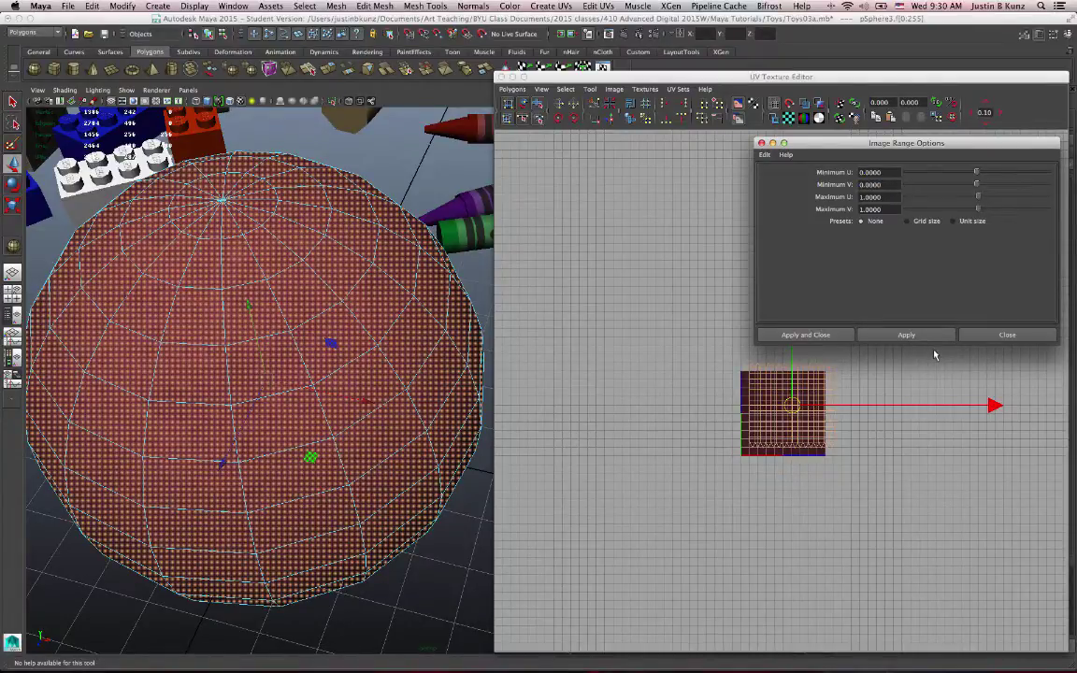
Try a -10 to 10 image range and zoom out to view it
left_click(869, 172)
key("Tab")
type("-")
key("Tab")
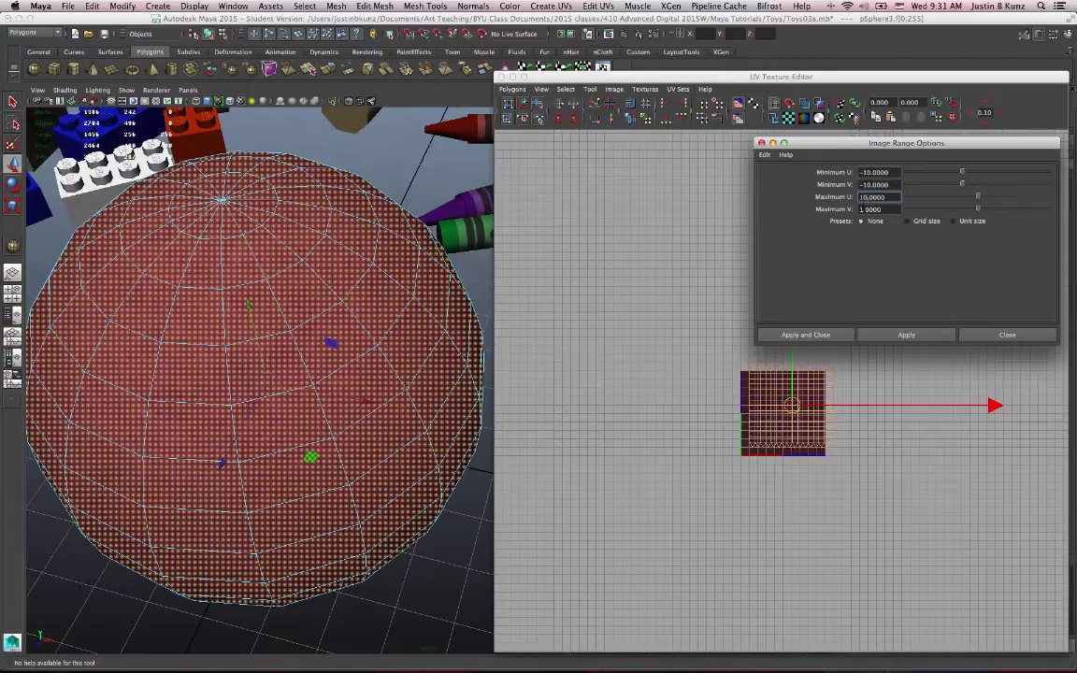
key("Tab")
left_click(913, 335)
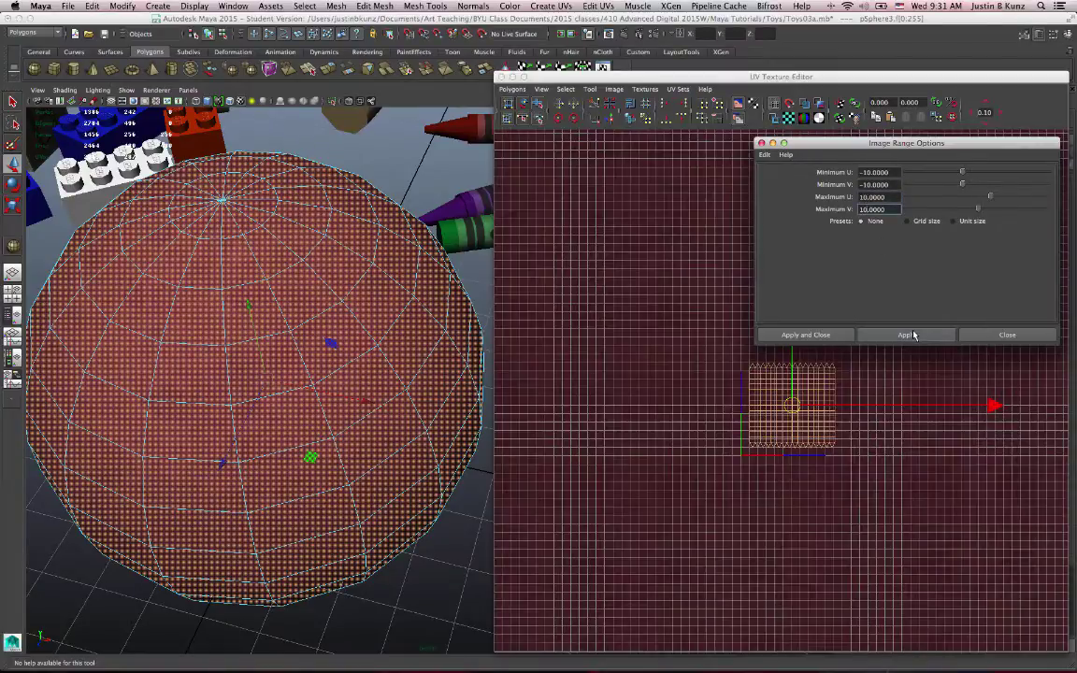
right_click_drag(890, 426, 704, 425, "alt")
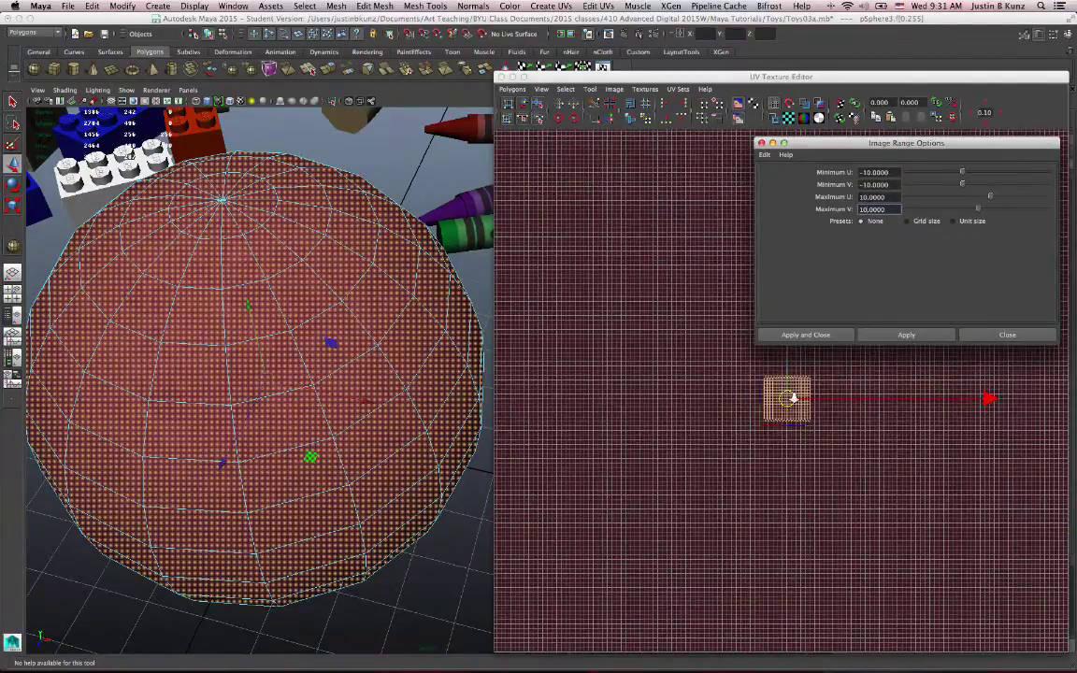
middle_click_drag(792, 397, 843, 472, "alt")
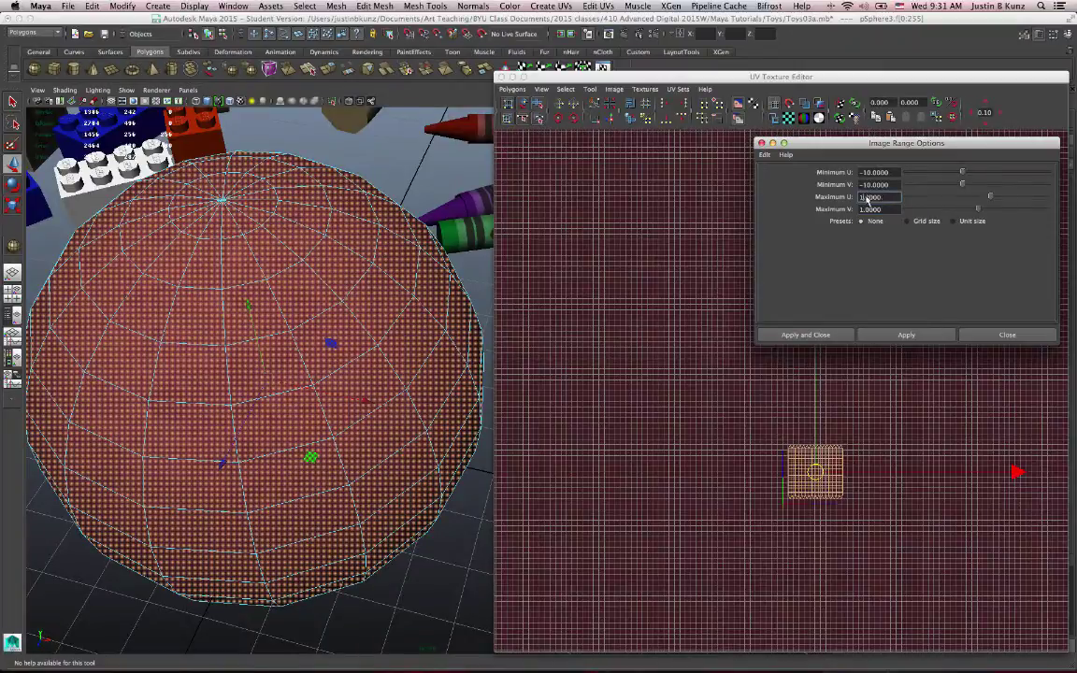
Set the image range to -1 to 1 in U and V and apply it
key("shift+Tab")
type("-1")
key("shift+Tab")
type("-1")
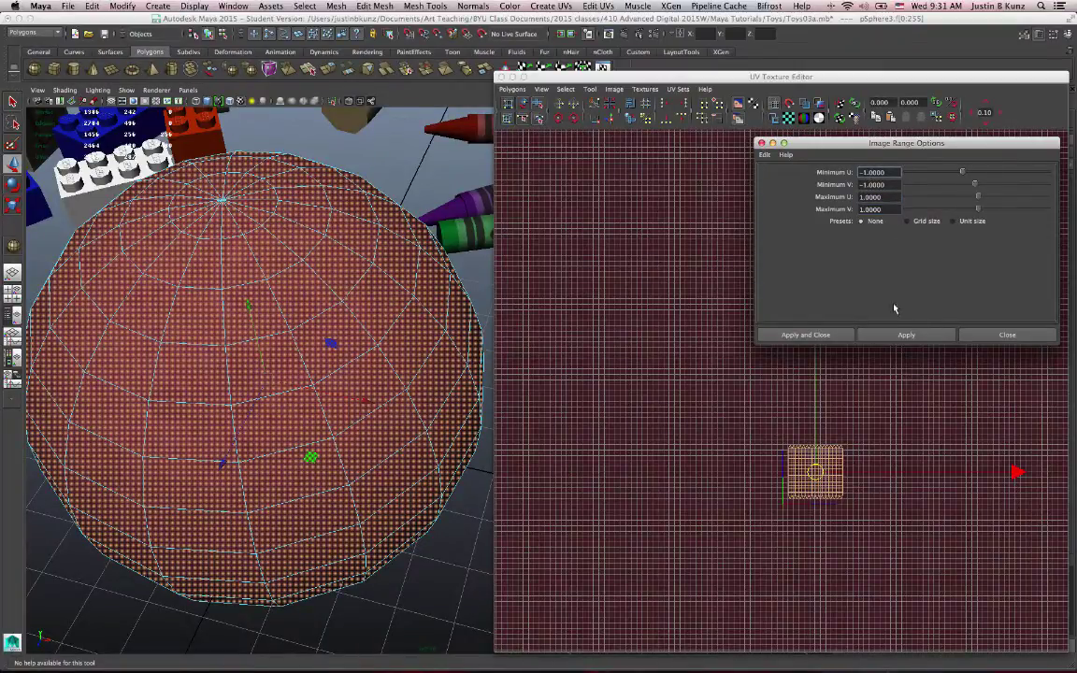
left_click(876, 335)
left_click(795, 334)
right_click_drag(754, 388, 1037, 416, "alt")
middle_click_drag(1037, 416, 942, 355, "alt")
left_click_drag(877, 365, 847, 373)
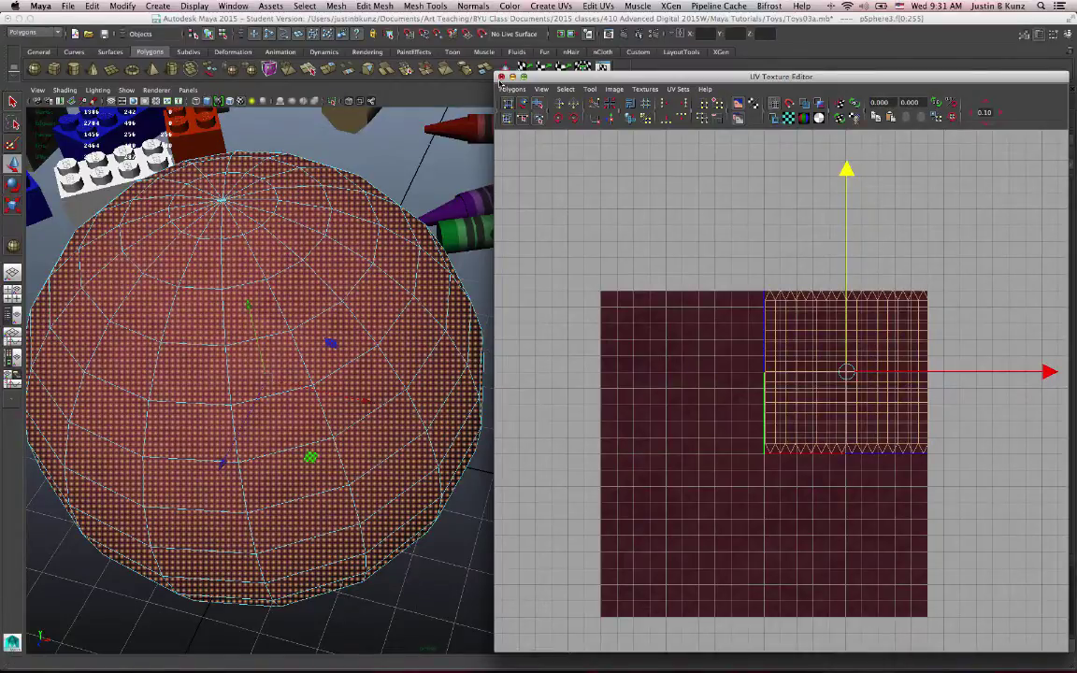
Close the UV editor, return to object mode, and clear the selection
left_click(501, 77)
key("f")
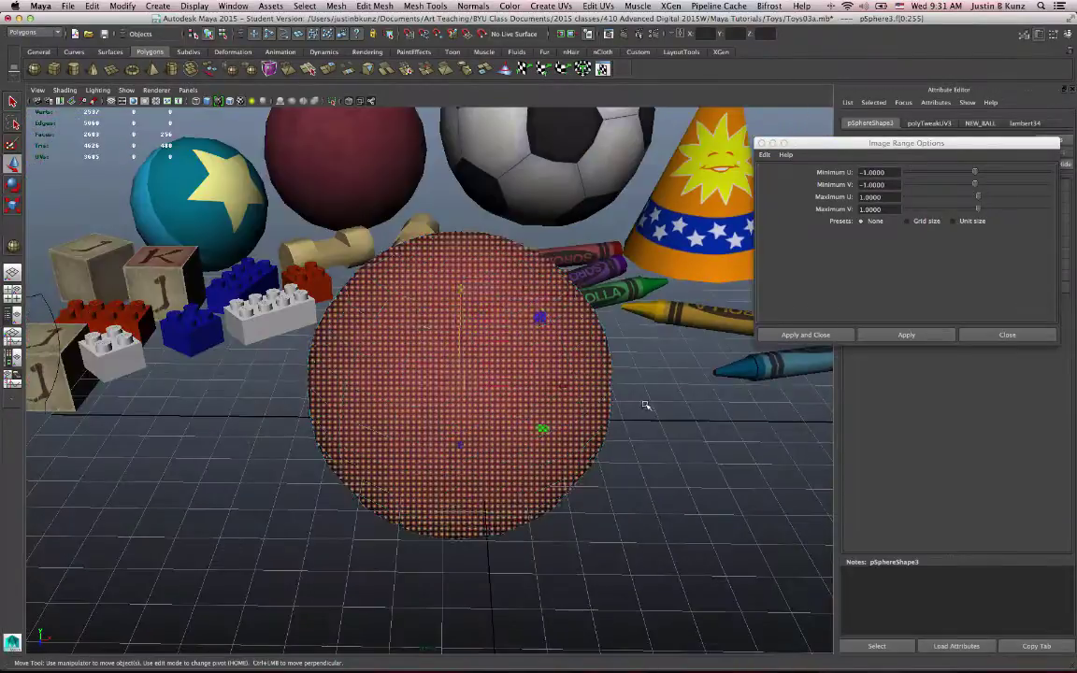
scroll(645, 404, "down", 5)
left_click_drag(625, 466, 358, 423, "alt")
key("F8")
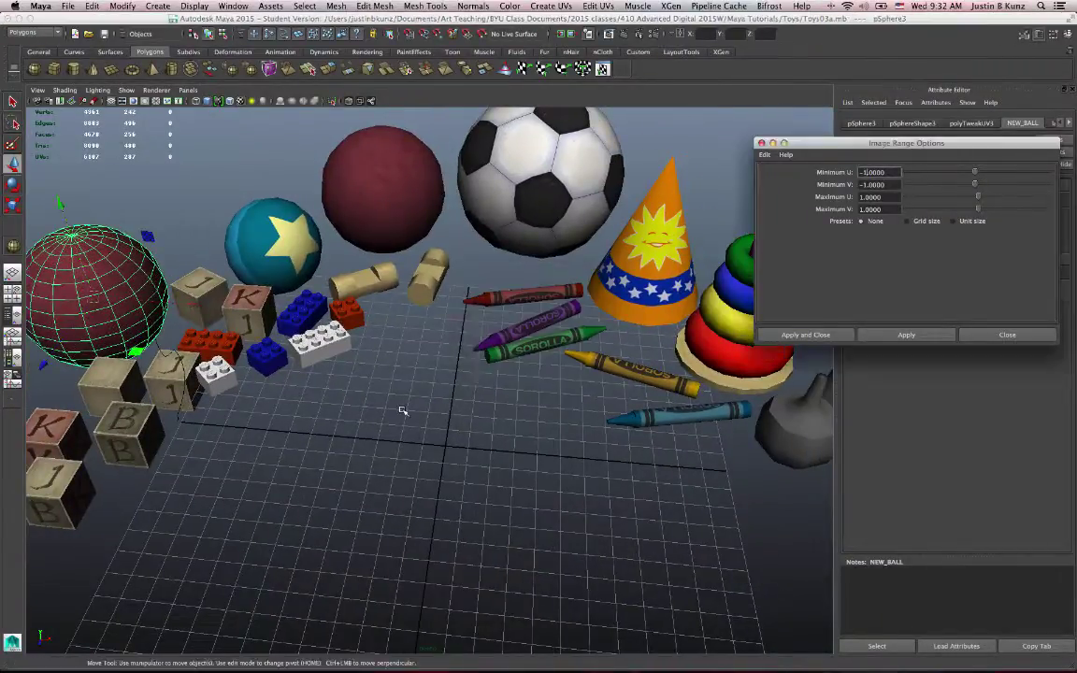
middle_click_drag(400, 409, 444, 467, "alt")
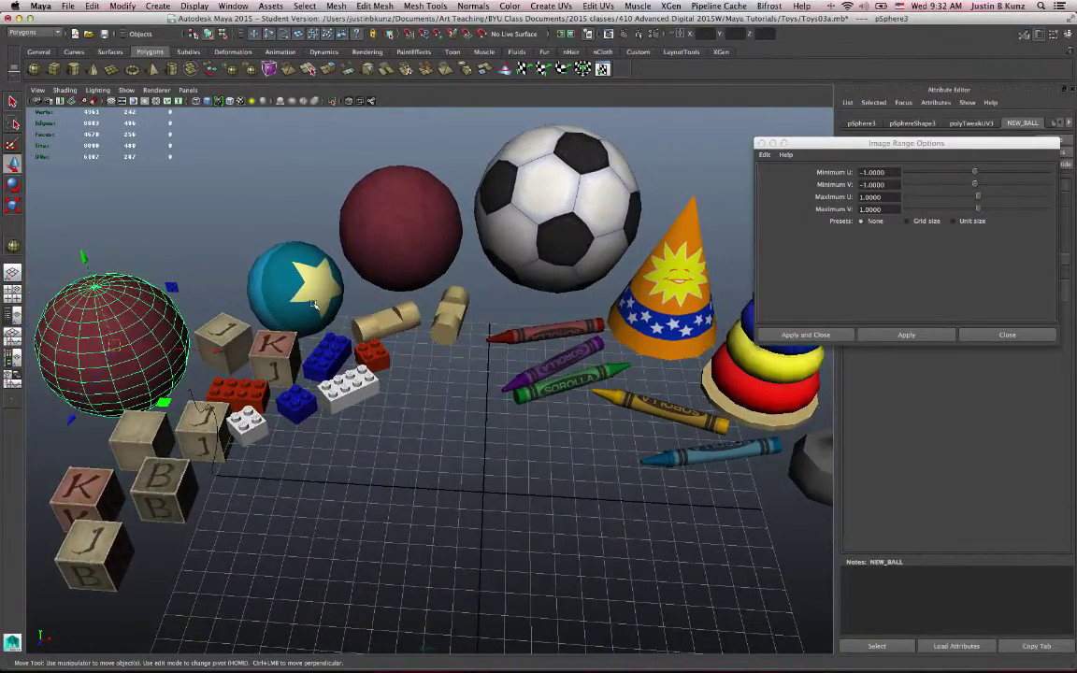
left_click(424, 457)
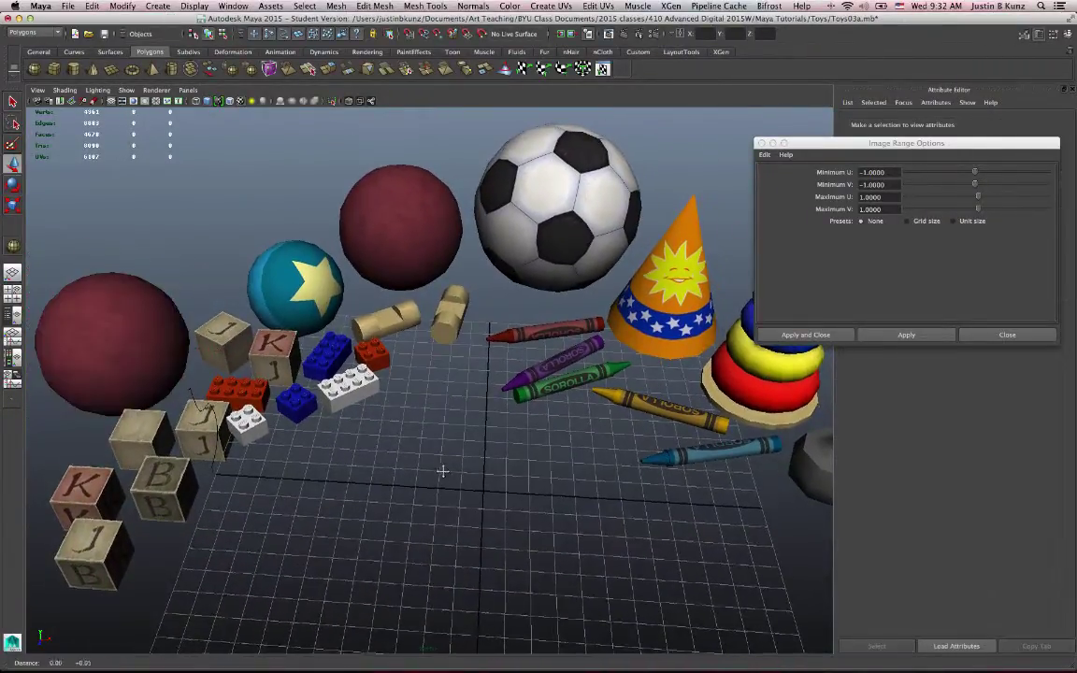
scroll(424, 457, "up", 3)
Create a new sphere with a new material using the BouncyBall02.TGA file texture
left_click(34, 70)
right_click_drag(453, 372, 453, 600)
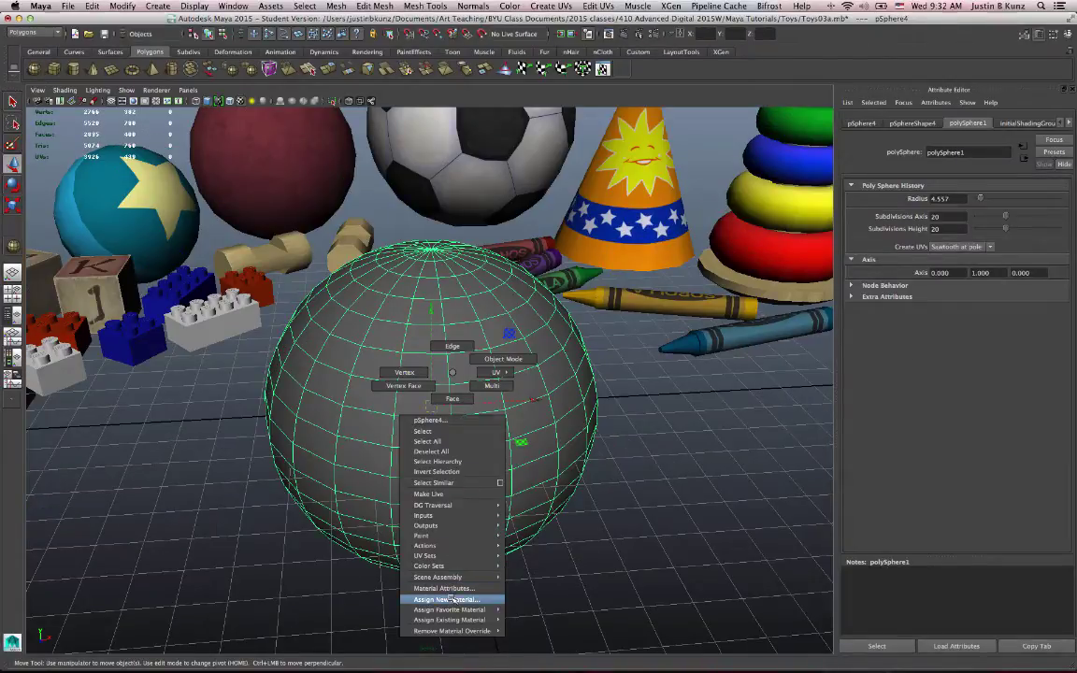
left_click(1057, 250)
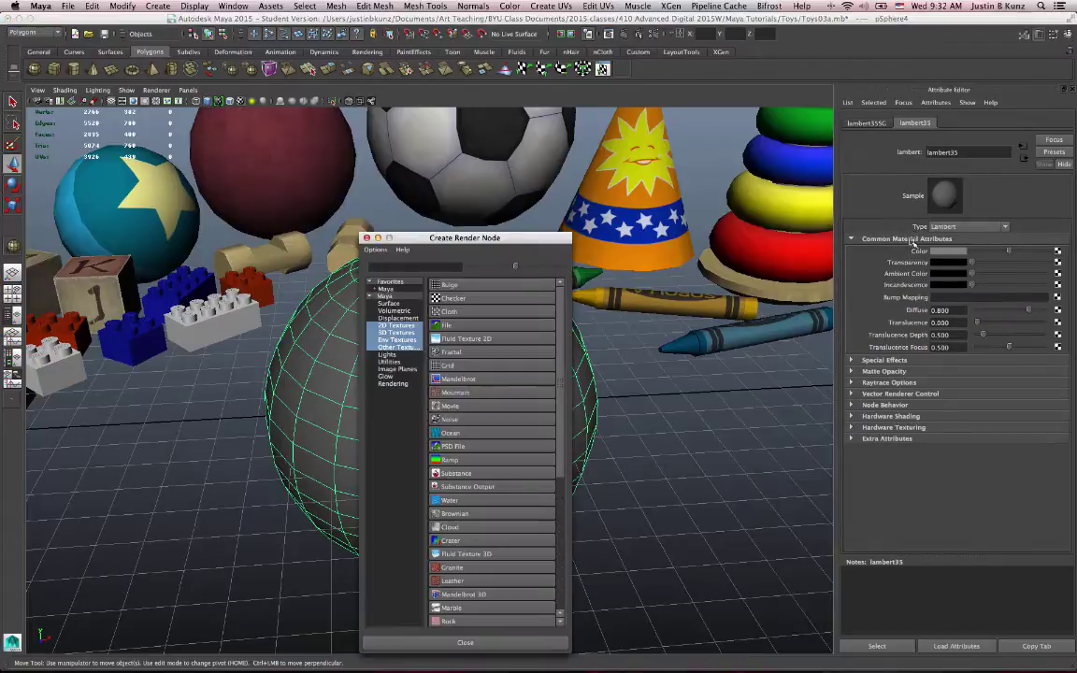
left_click(493, 325)
left_click(1060, 282)
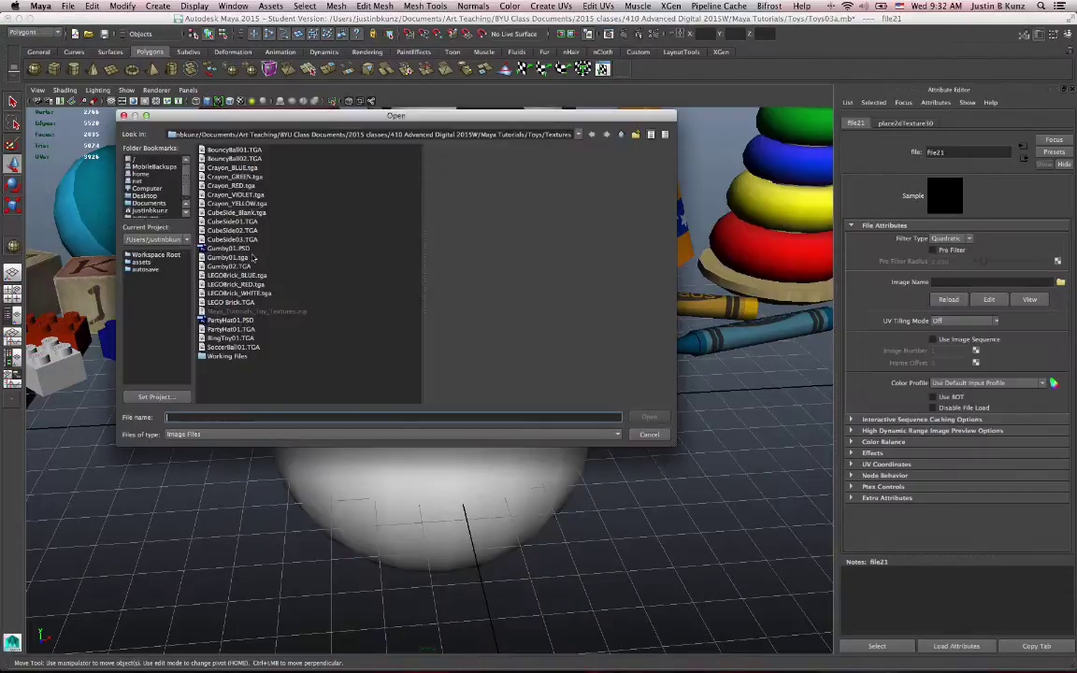
left_click(247, 159)
key("Return")
Lower the new sphere's axis subdivisions to 16 and rotate its star into place
left_click_drag(575, 360, 524, 374, "alt")
left_click(459, 372)
mouse_move(1006, 221)
left_mouse_down()
mouse_move(994, 220)
mouse_move(1004, 229)
left_mouse_up()
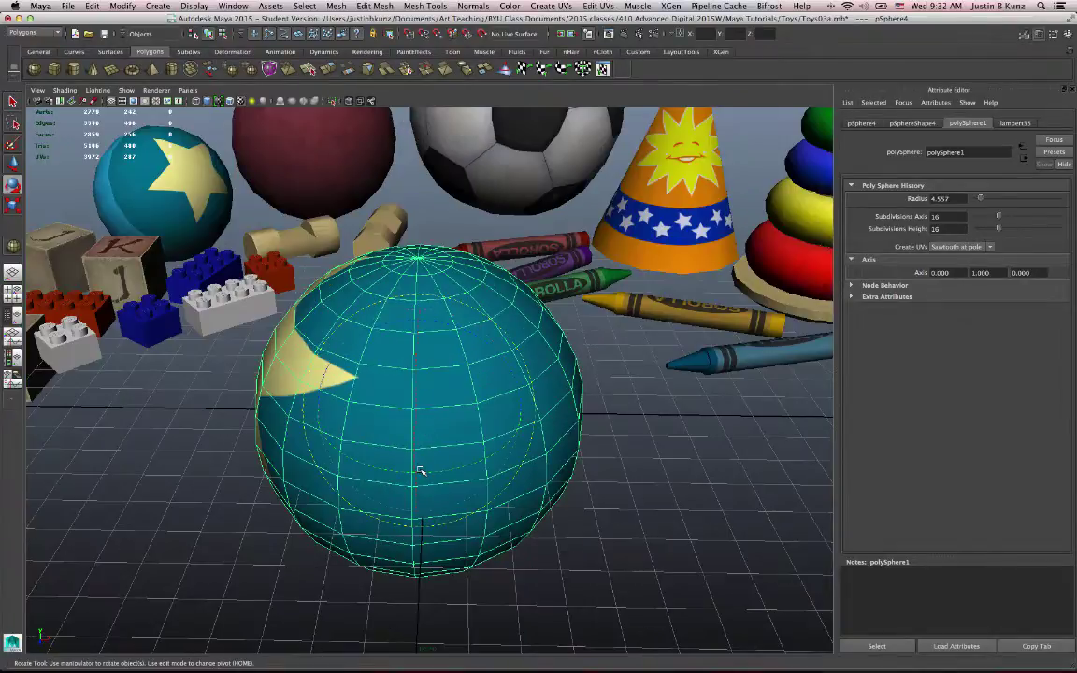
left_click_drag(420, 471, 476, 467)
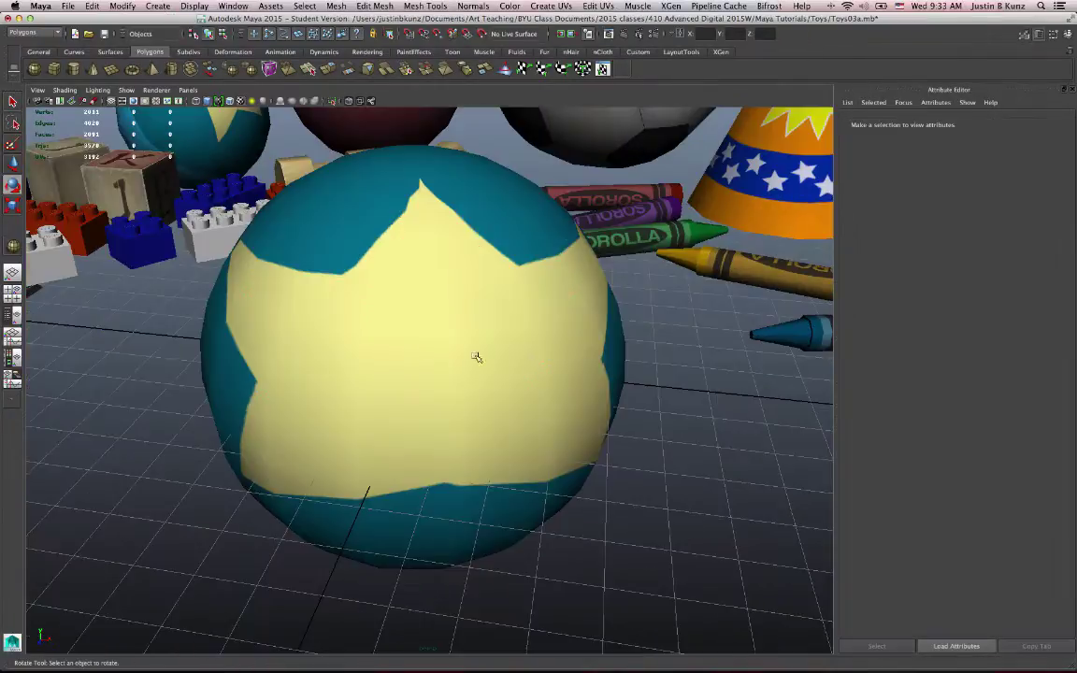
left_click(443, 329)
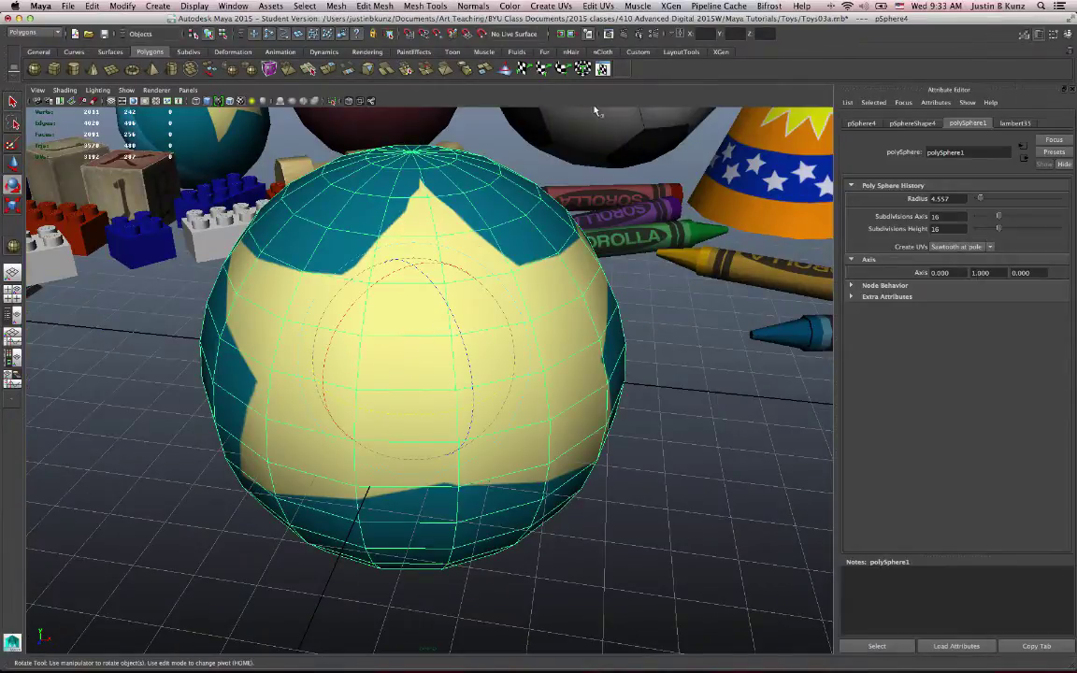
Open the sphere's UV layout in the UV Texture Editor and bring it forward
left_click(602, 69)
middle_click_drag(449, 281, 300, 269, "alt")
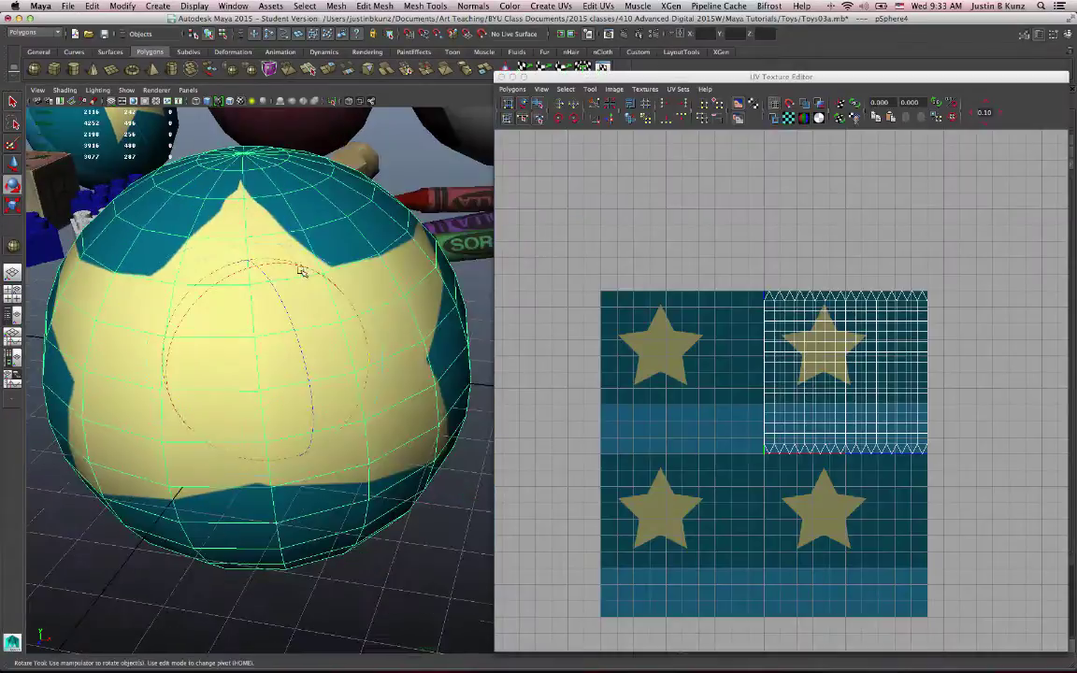
scroll(300, 273, "down", 2)
left_click(784, 390)
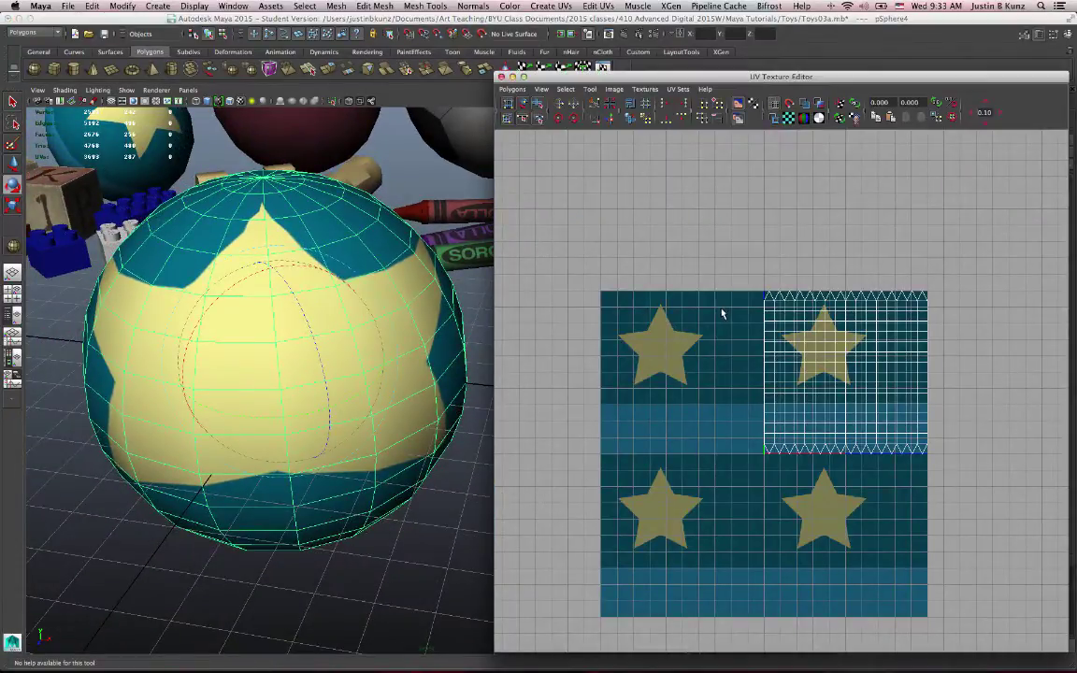
Tilt the sphere slightly with the Rotate tool and send the UV editor behind the main window
middle_click(287, 326, "alt")
left_click_drag(288, 325, 404, 388)
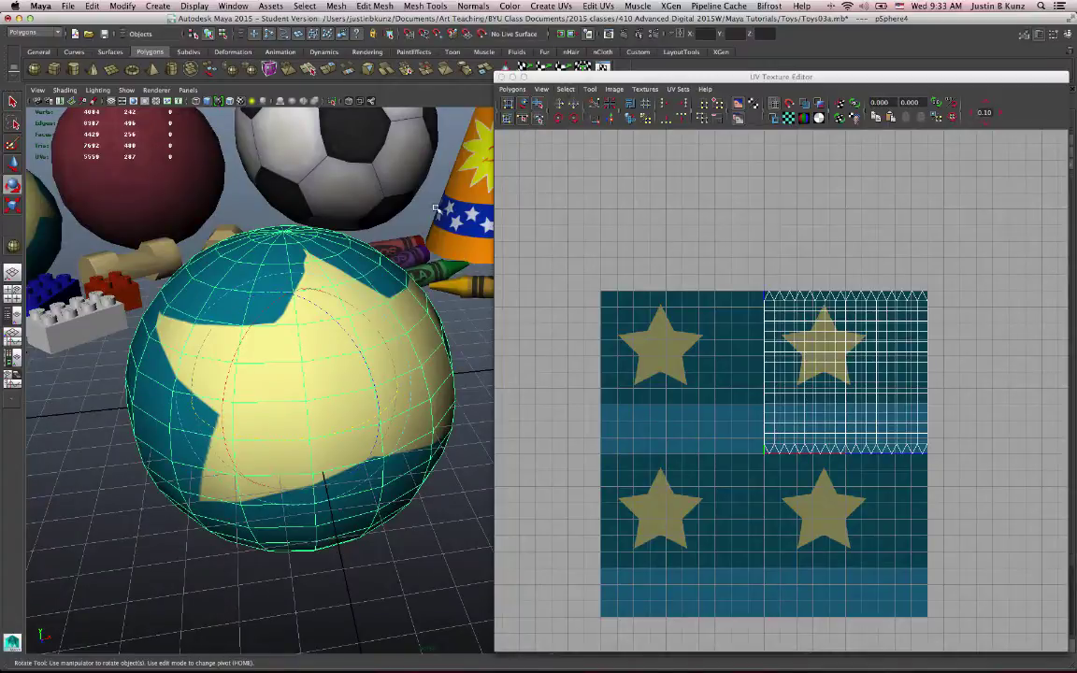
left_click(449, 351)
left_click_drag(448, 351, 407, 309, "alt")
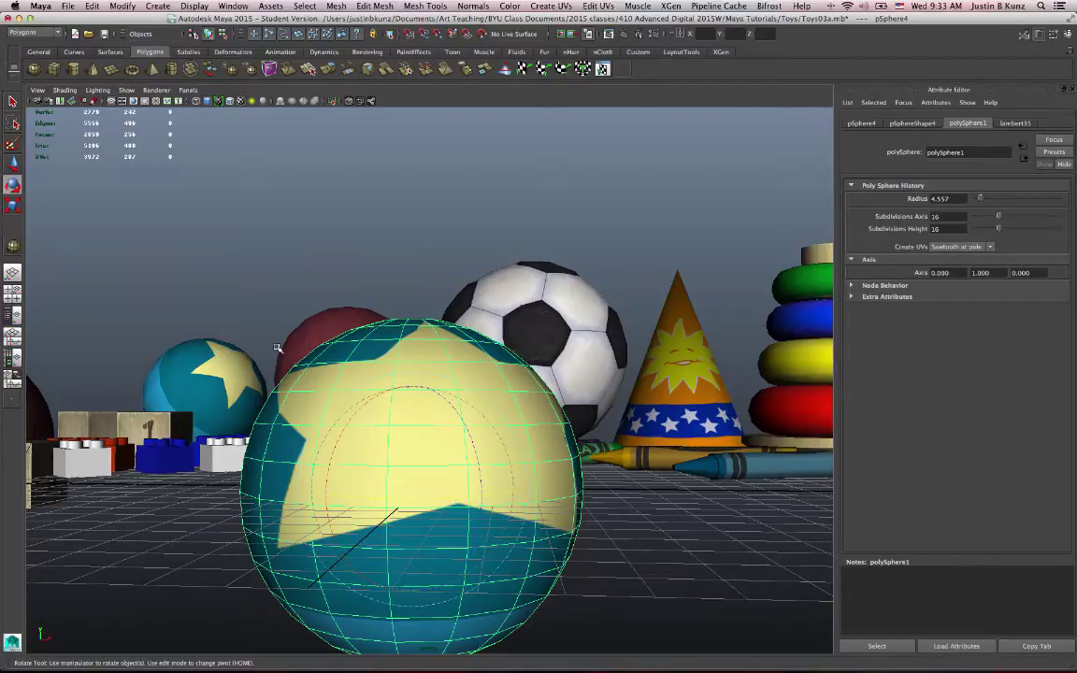
Switch to face selection and marquee-select the faces at the sphere's top
scroll(408, 321, "down", 1)
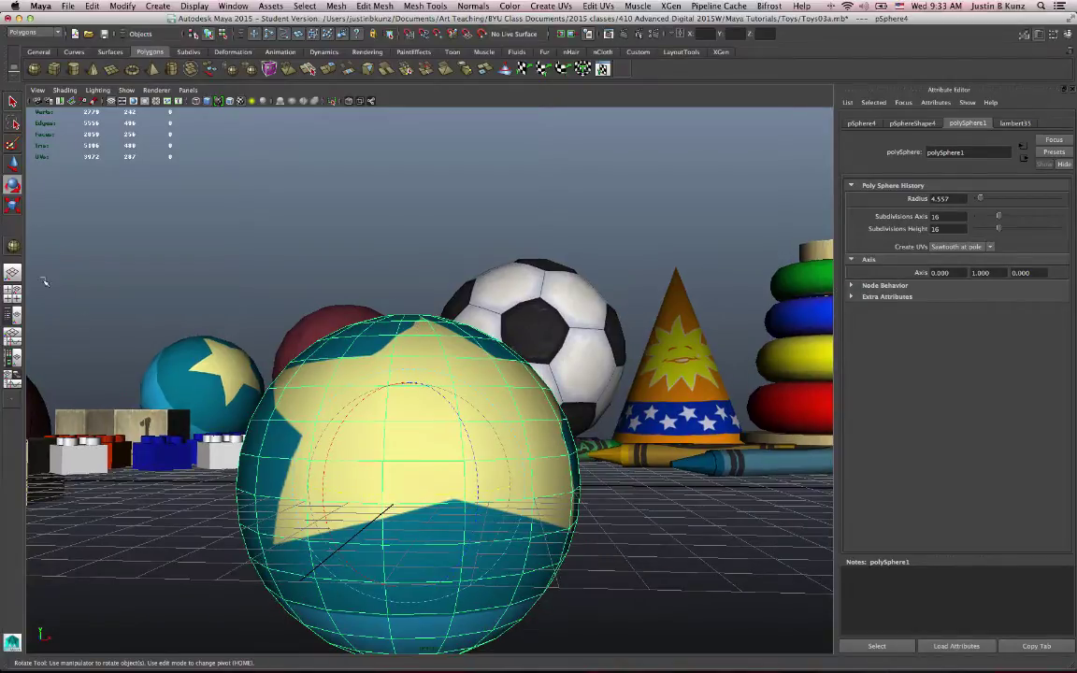
key("space")
key("space")
key("f")
right_click(393, 282)
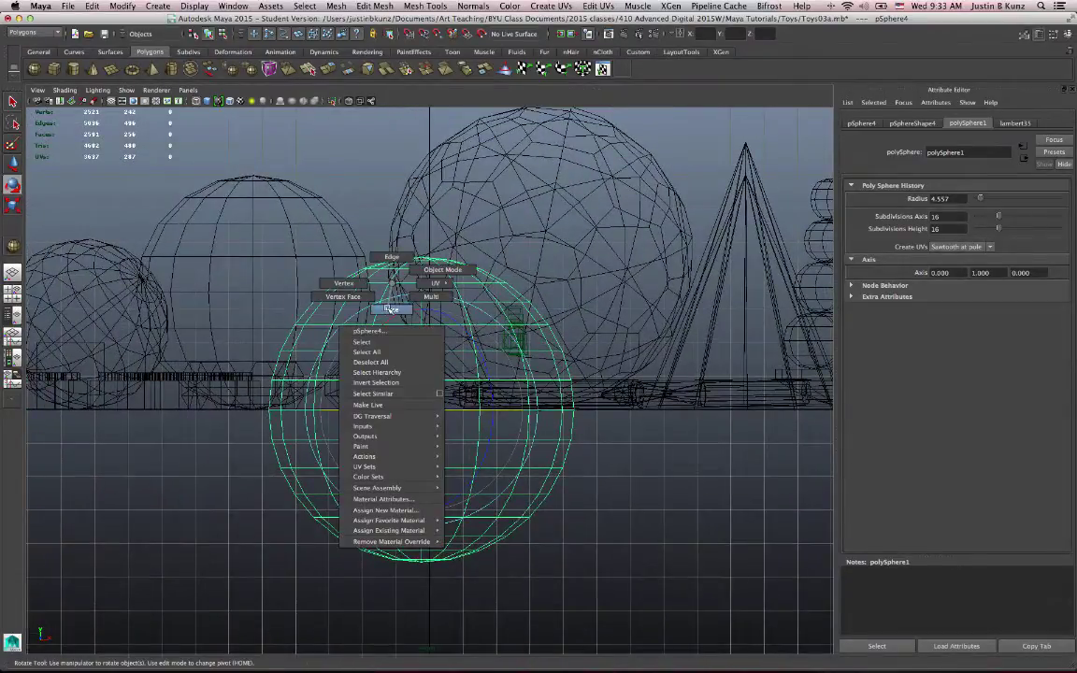
left_click(391, 309)
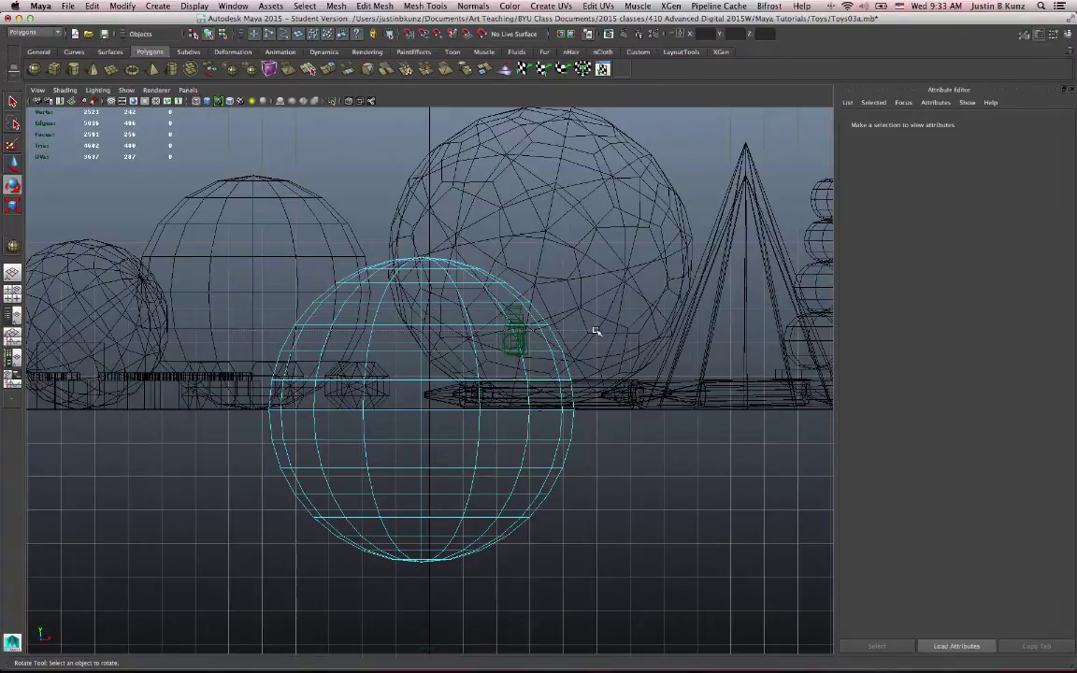
left_click_drag(599, 331, 257, 210)
key("space")
key("space")
mouse_move(579, 280)
left_mouse_down("alt")
mouse_move(521, 417)
mouse_move(523, 393)
left_mouse_up("alt")
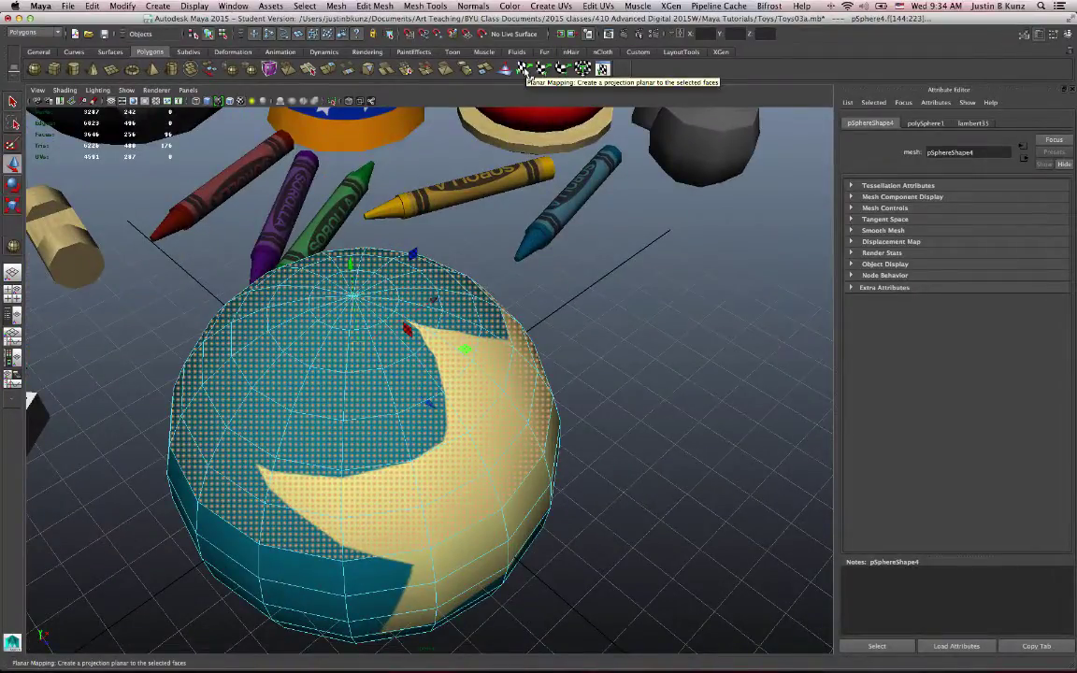
Planar-map the selected top faces and set the polyPlanarProj1 Rotate value to 90
left_click(524, 70)
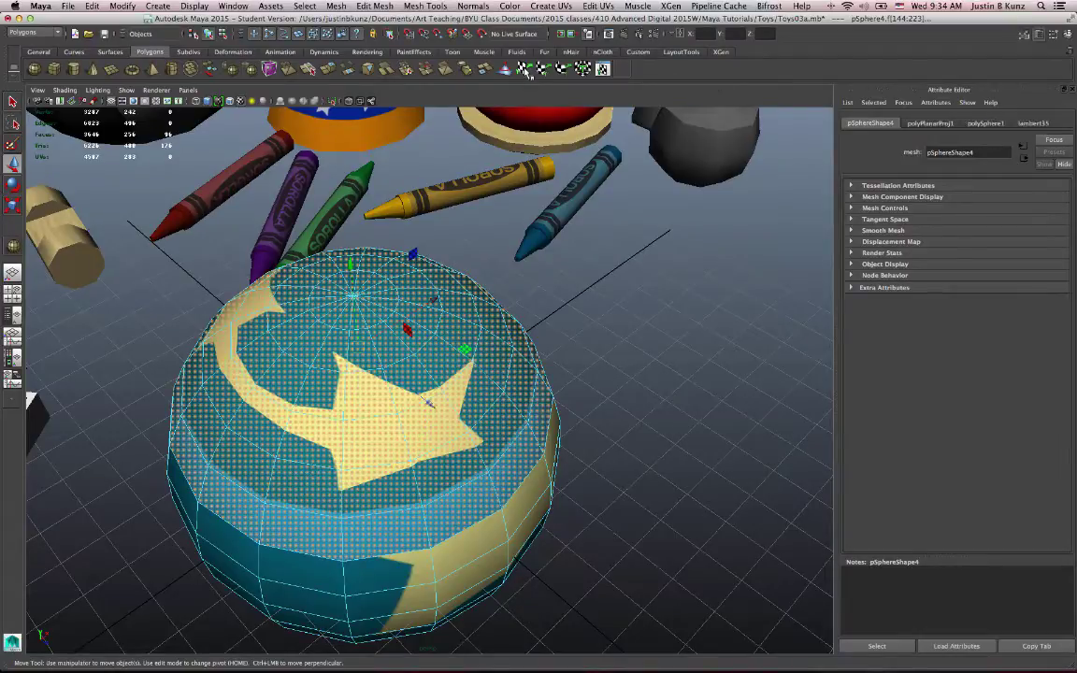
left_click_drag(561, 280, 559, 250, "alt")
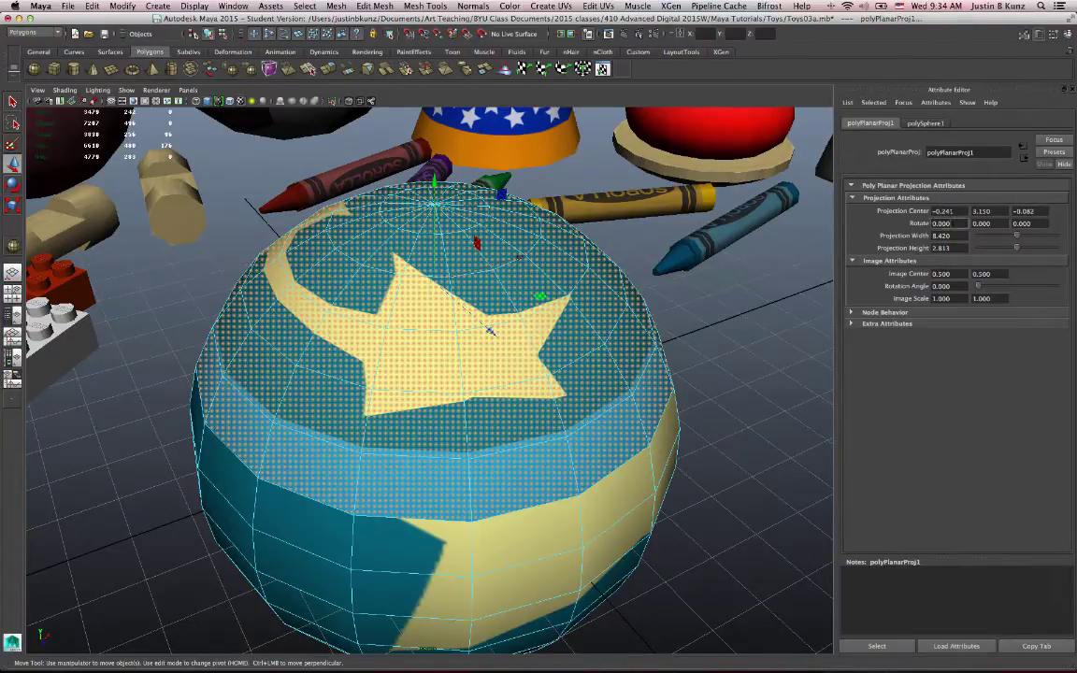
left_click(942, 223)
type("90")
key("Return")
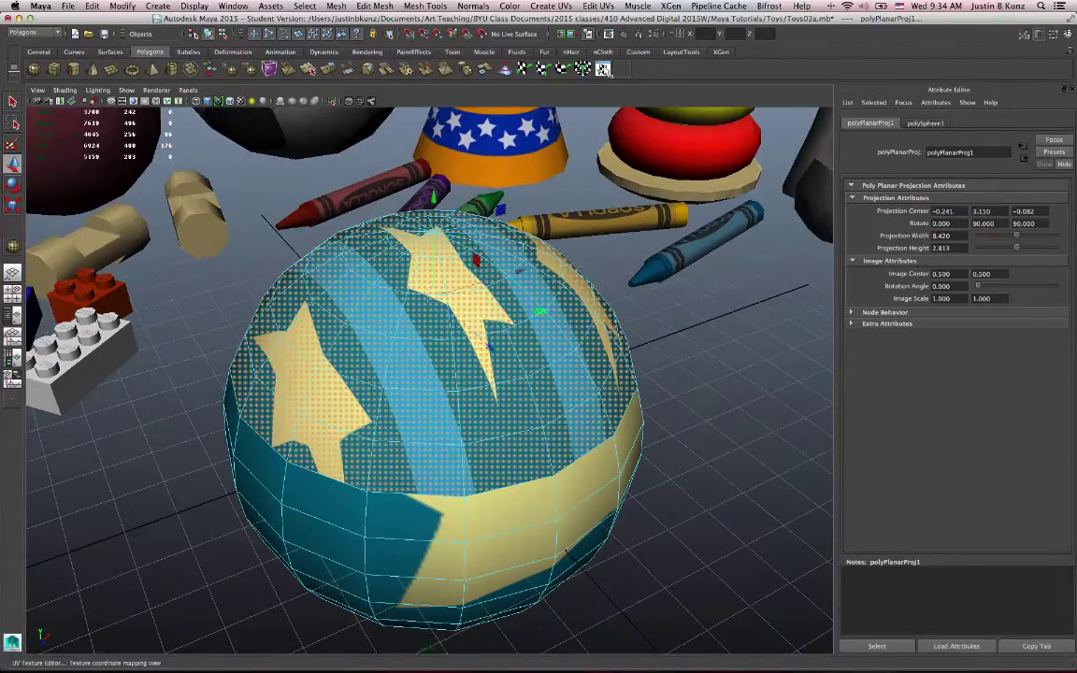
In the UV Texture Editor, move the top projection over a star and shrink it around that single star
left_click(603, 69)
scroll(733, 306, "down", 2)
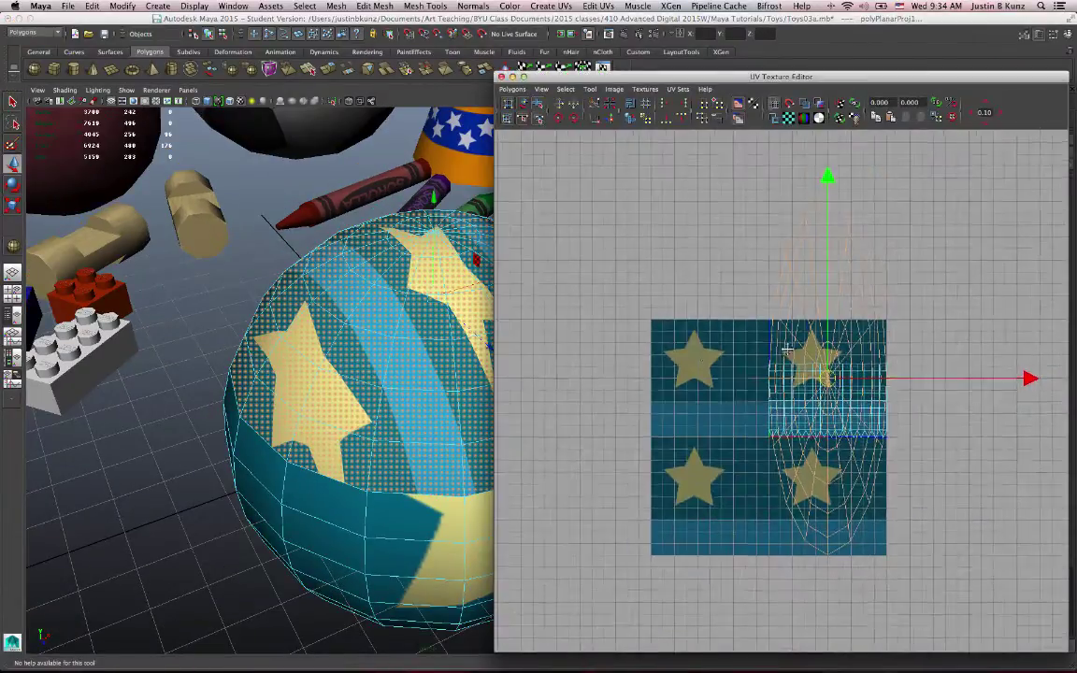
middle_click_drag(788, 348, 774, 402, "alt")
left_click_drag(808, 423, 675, 404)
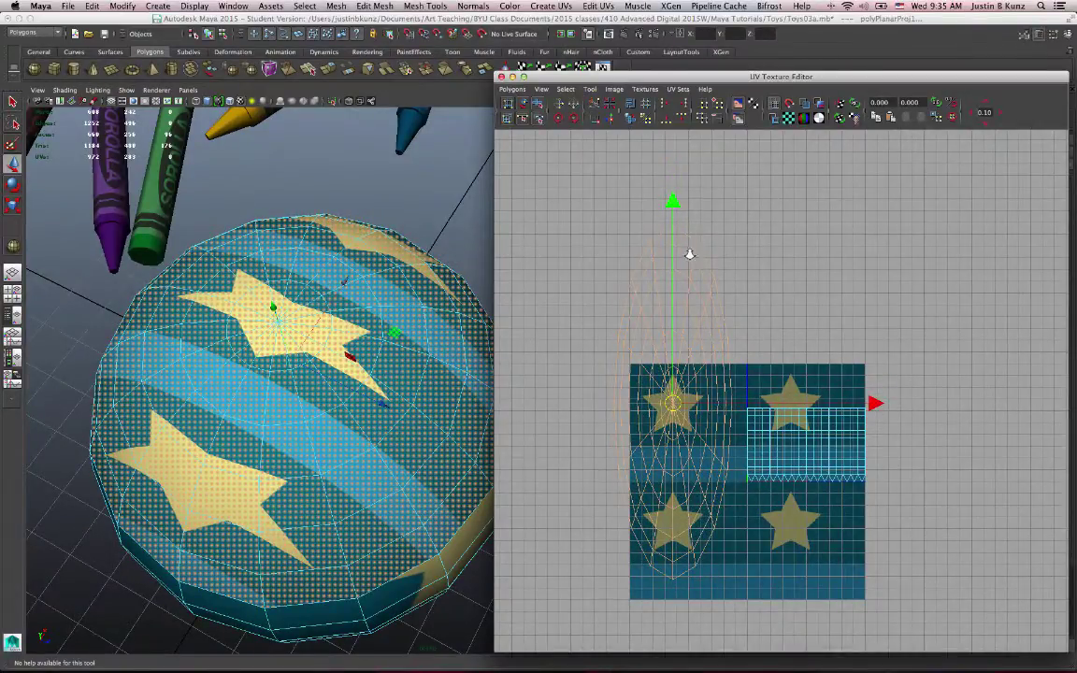
key("r")
scroll(682, 215, "up", 2)
left_click_drag(687, 182, 687, 312)
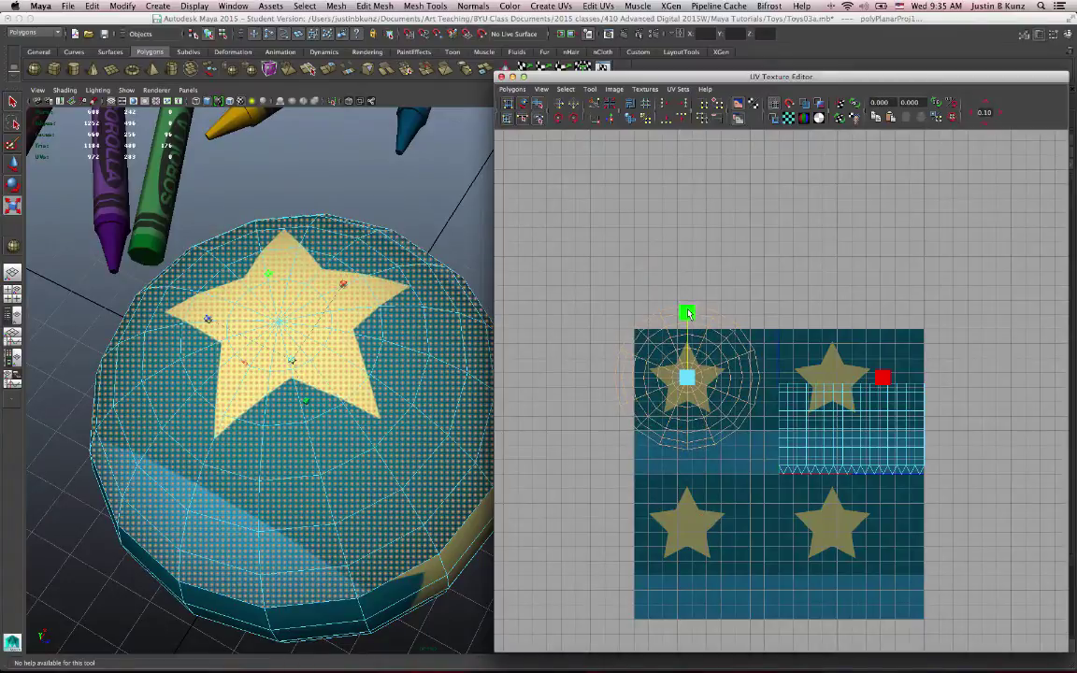
Nudge the projection so the upper-left star is centred on the ball's crown, then inspect the ball
key("w")
left_click_drag(689, 378, 641, 396)
key("r")
key("w")
left_click_drag(374, 337, 412, 341, "alt")
left_click(333, 465)
Put the UV editor away and marquee-select the sphere's bottom faces in the front view
left_click(468, 412)
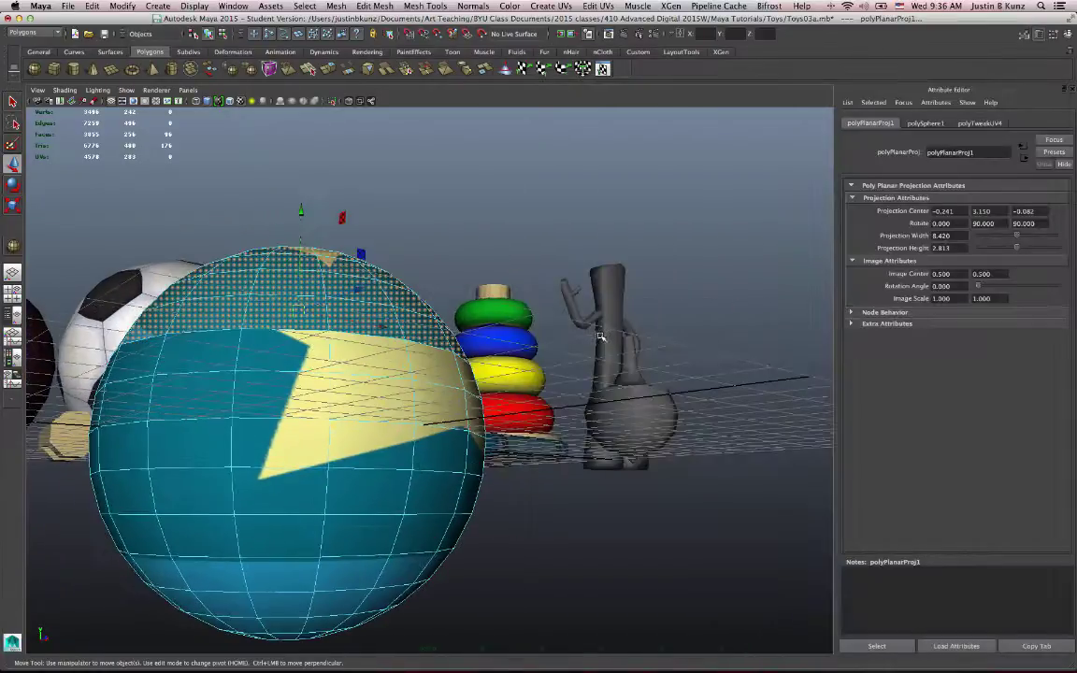
key("space")
key("space")
left_click_drag(411, 501, 548, 517, "alt")
left_click_drag(648, 579, 231, 478)
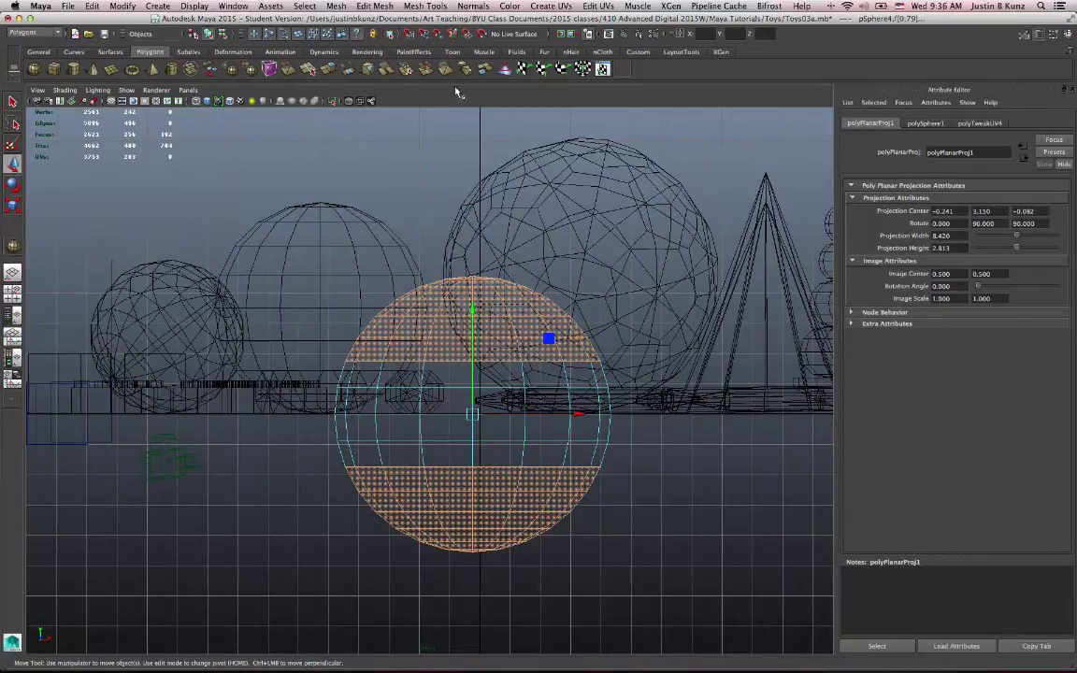
key("space")
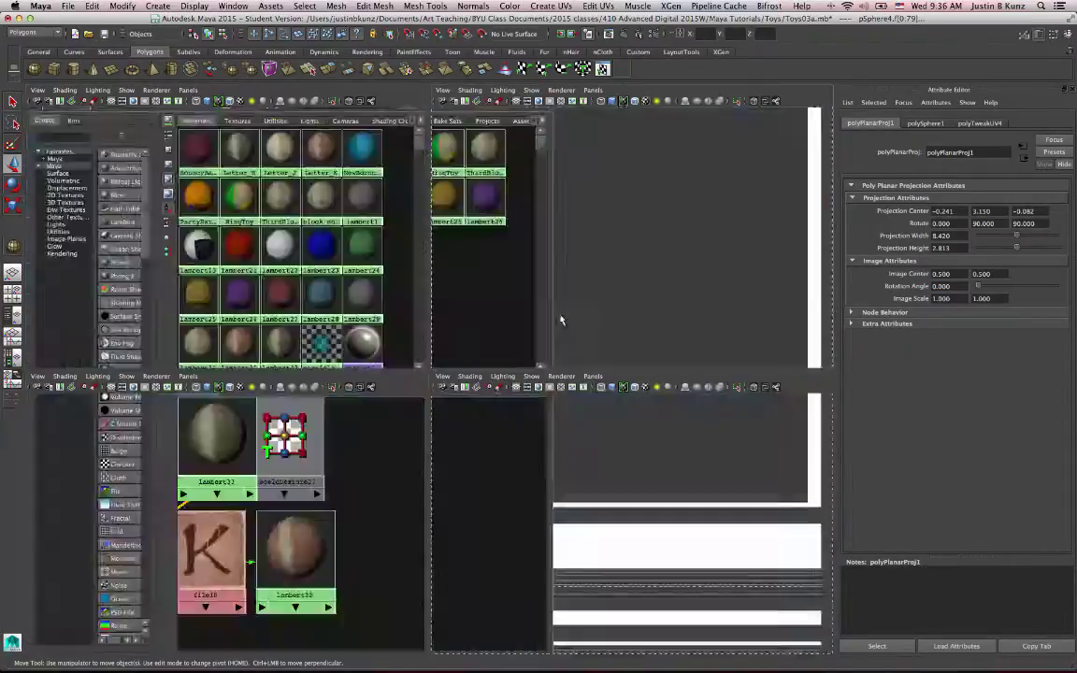
key("space")
left_click_drag(461, 323, 654, 308, "alt")
Planar-map the bottom faces and set the polyPlanarProj2 rotation to 90
left_click(521, 68)
left_click_drag(538, 322, 488, 464, "alt")
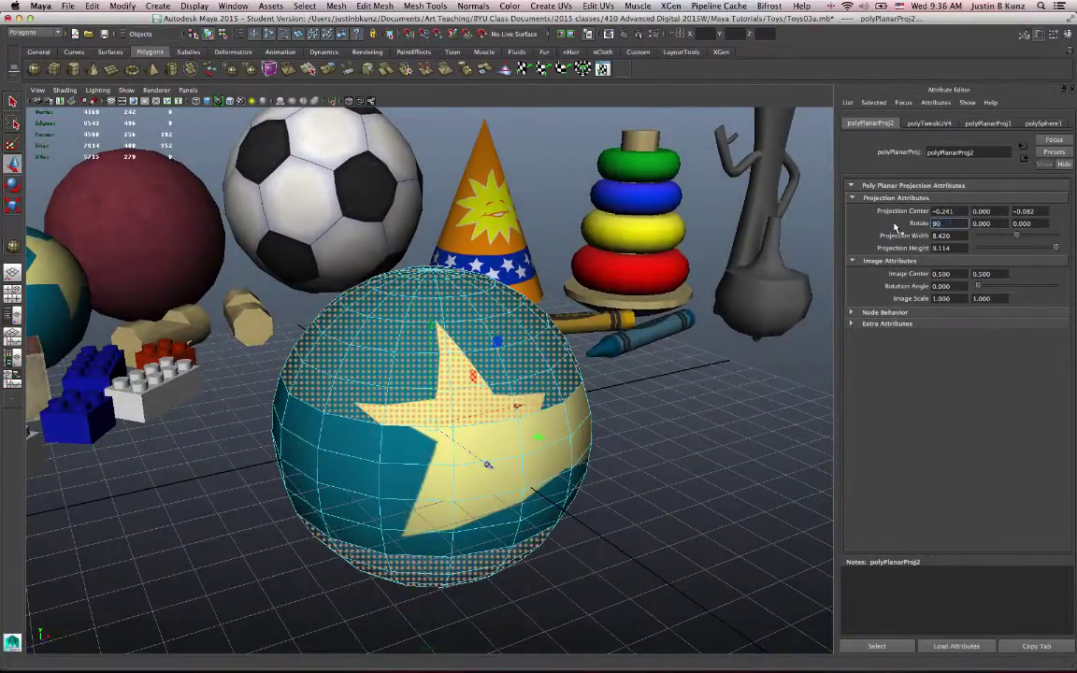
key("Return")
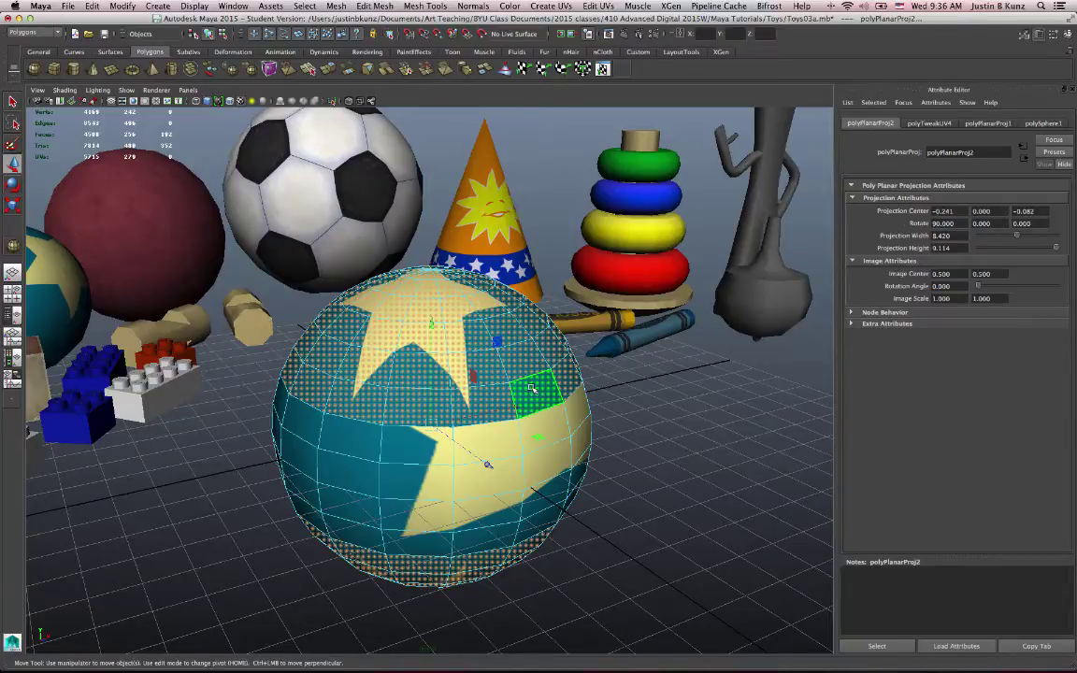
left_click_drag(488, 464, 610, 208, "alt")
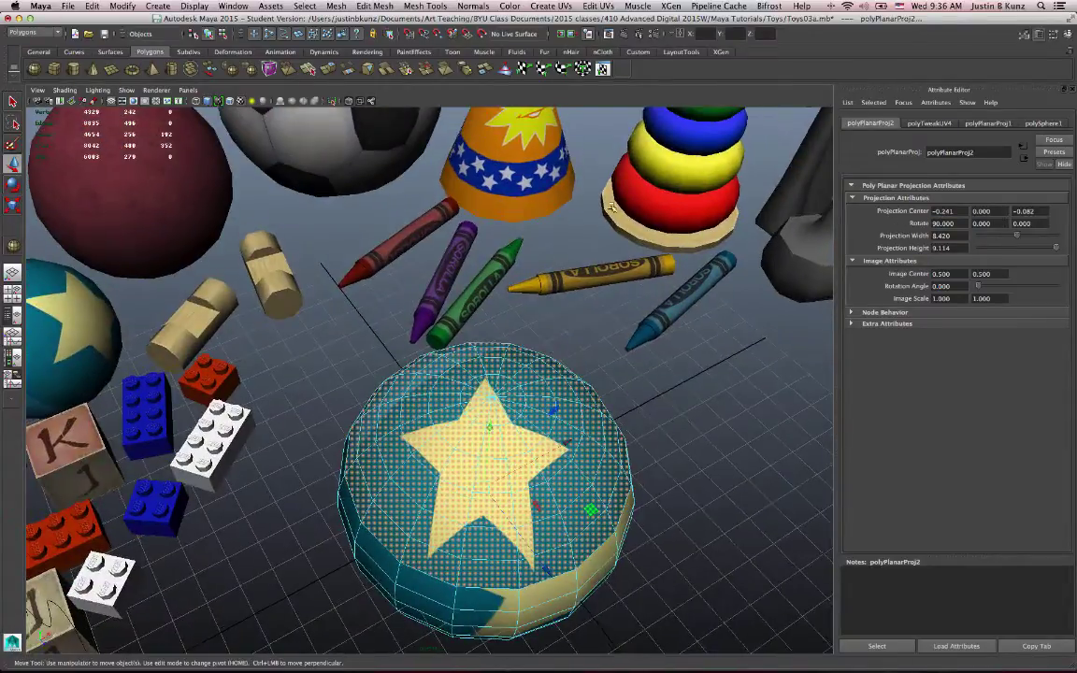
Reopen the UV Texture Editor and drag the bottom-cap projection from the right star onto the lower-left star
left_click(602, 69)
key("f")
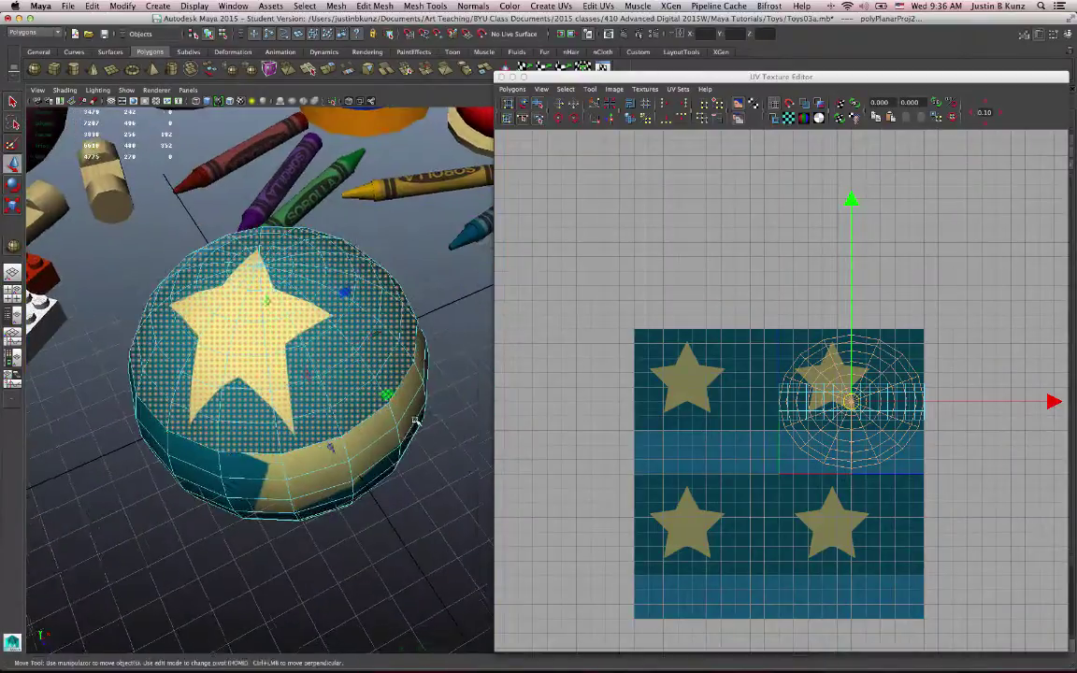
left_click_drag(409, 453, 392, 402, "alt")
left_click(859, 404)
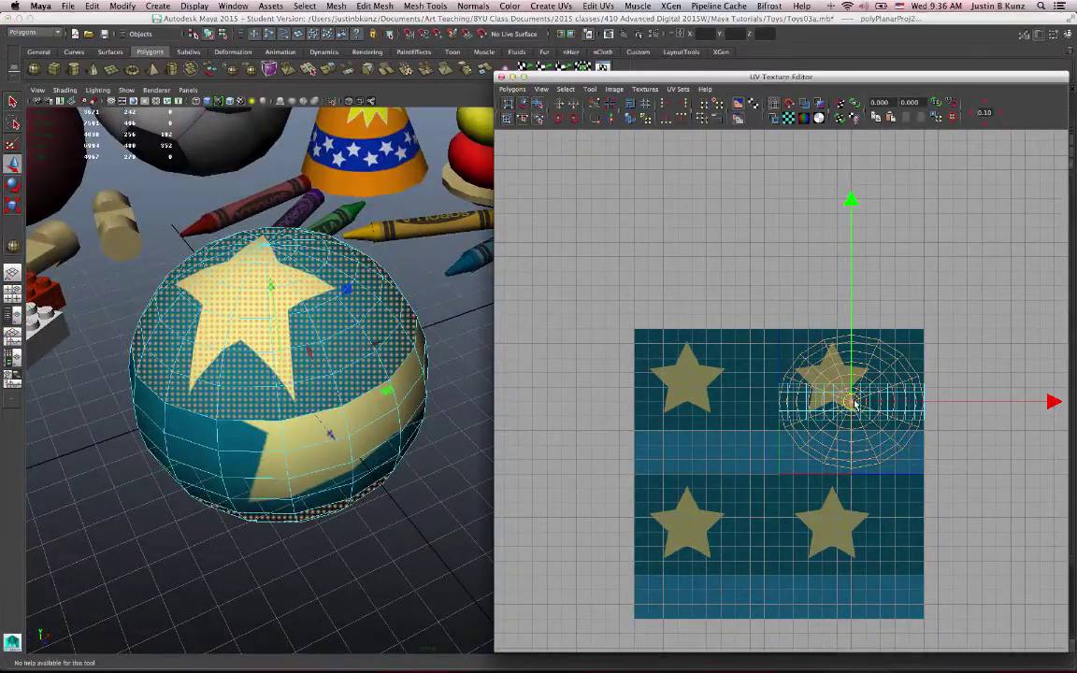